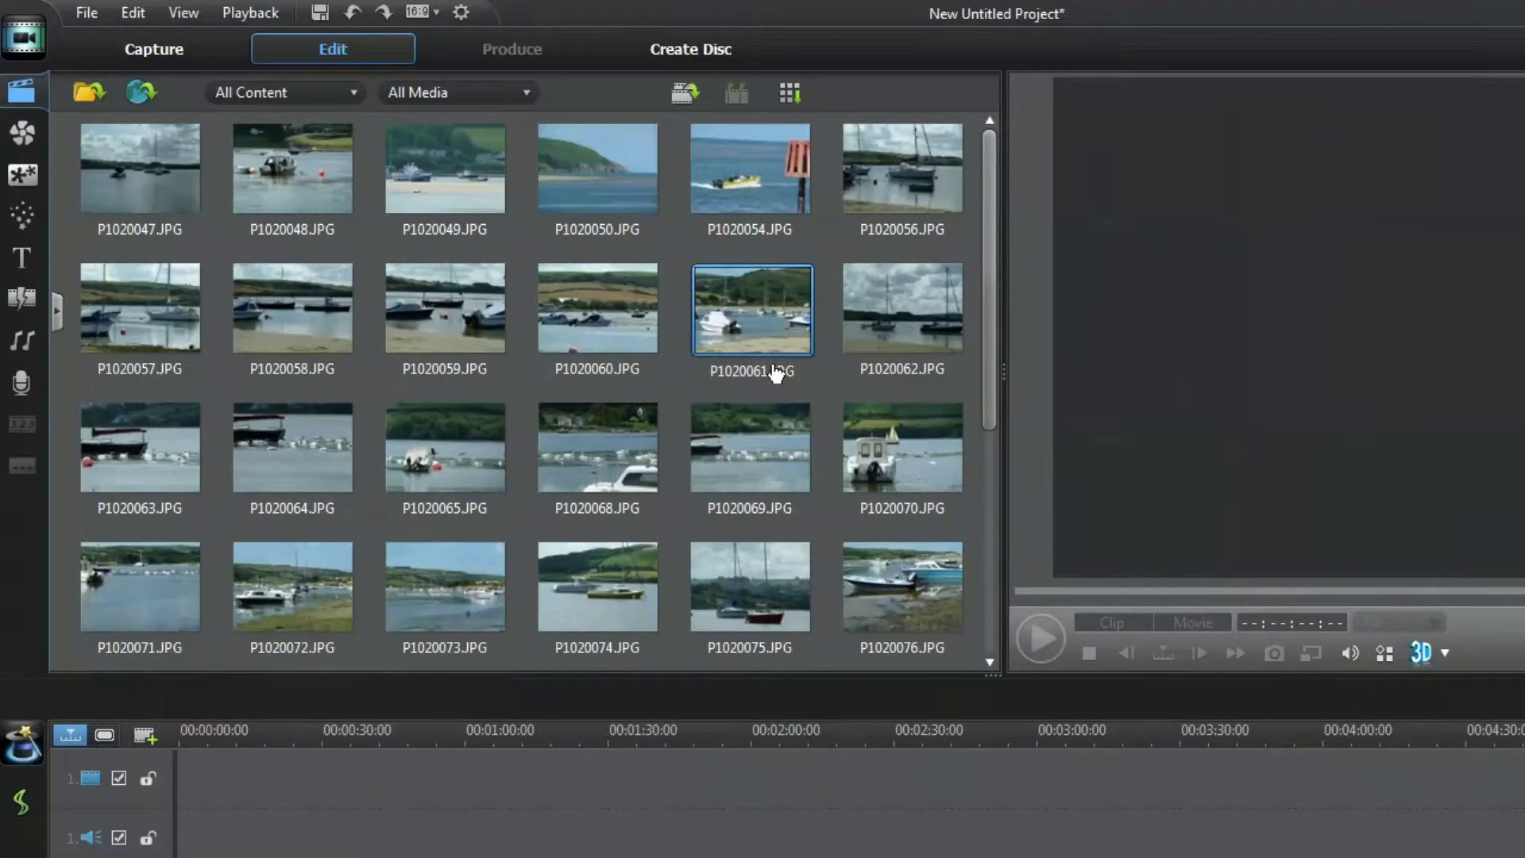
- Select photo P1020061 in the media library so it shows in the preview
click(721, 322)
right_click(721, 322)
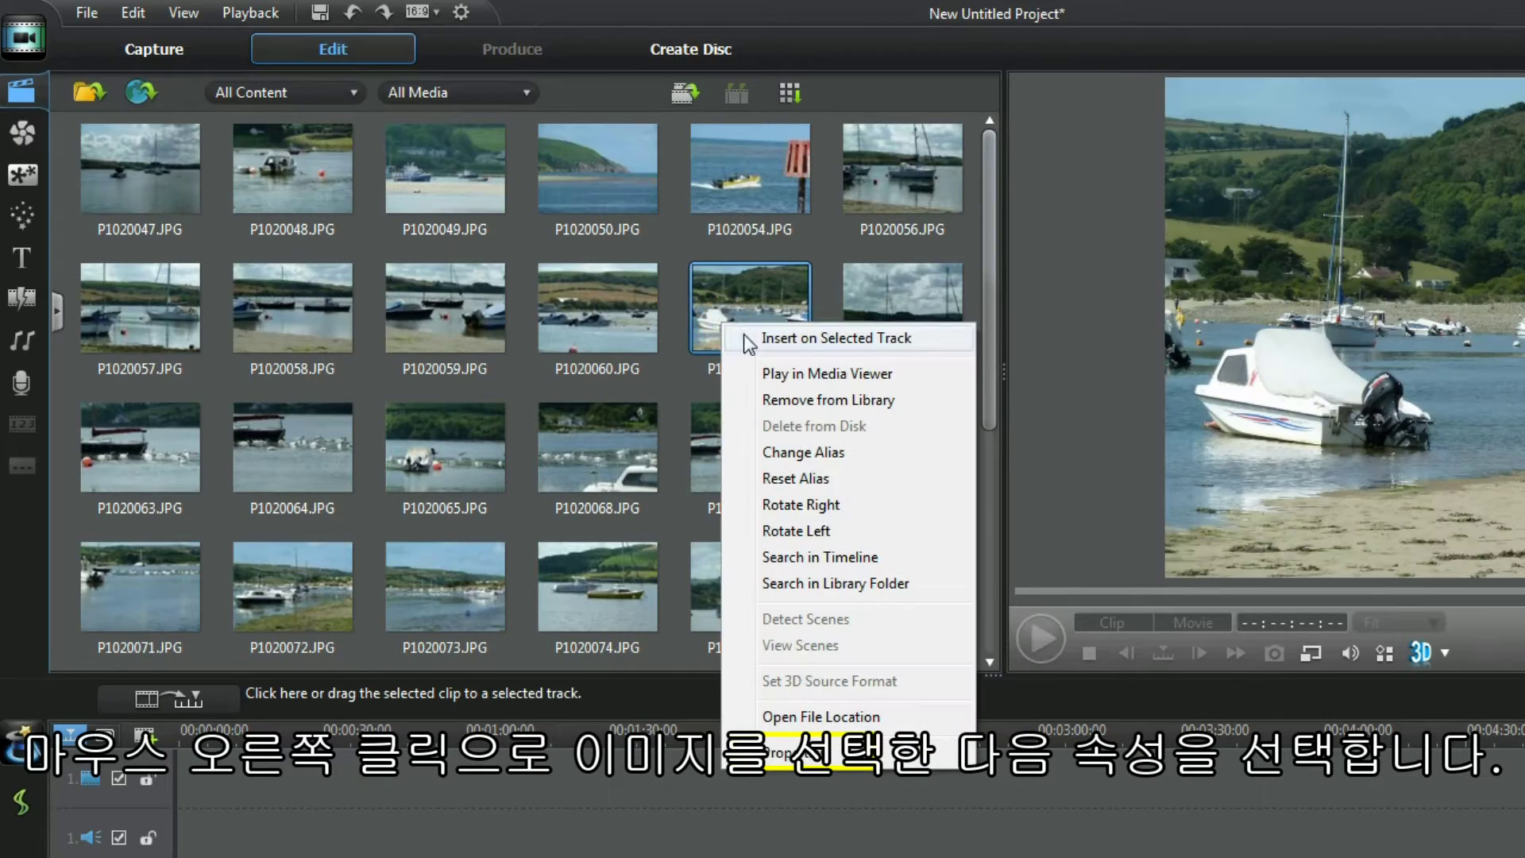
click(818, 752)
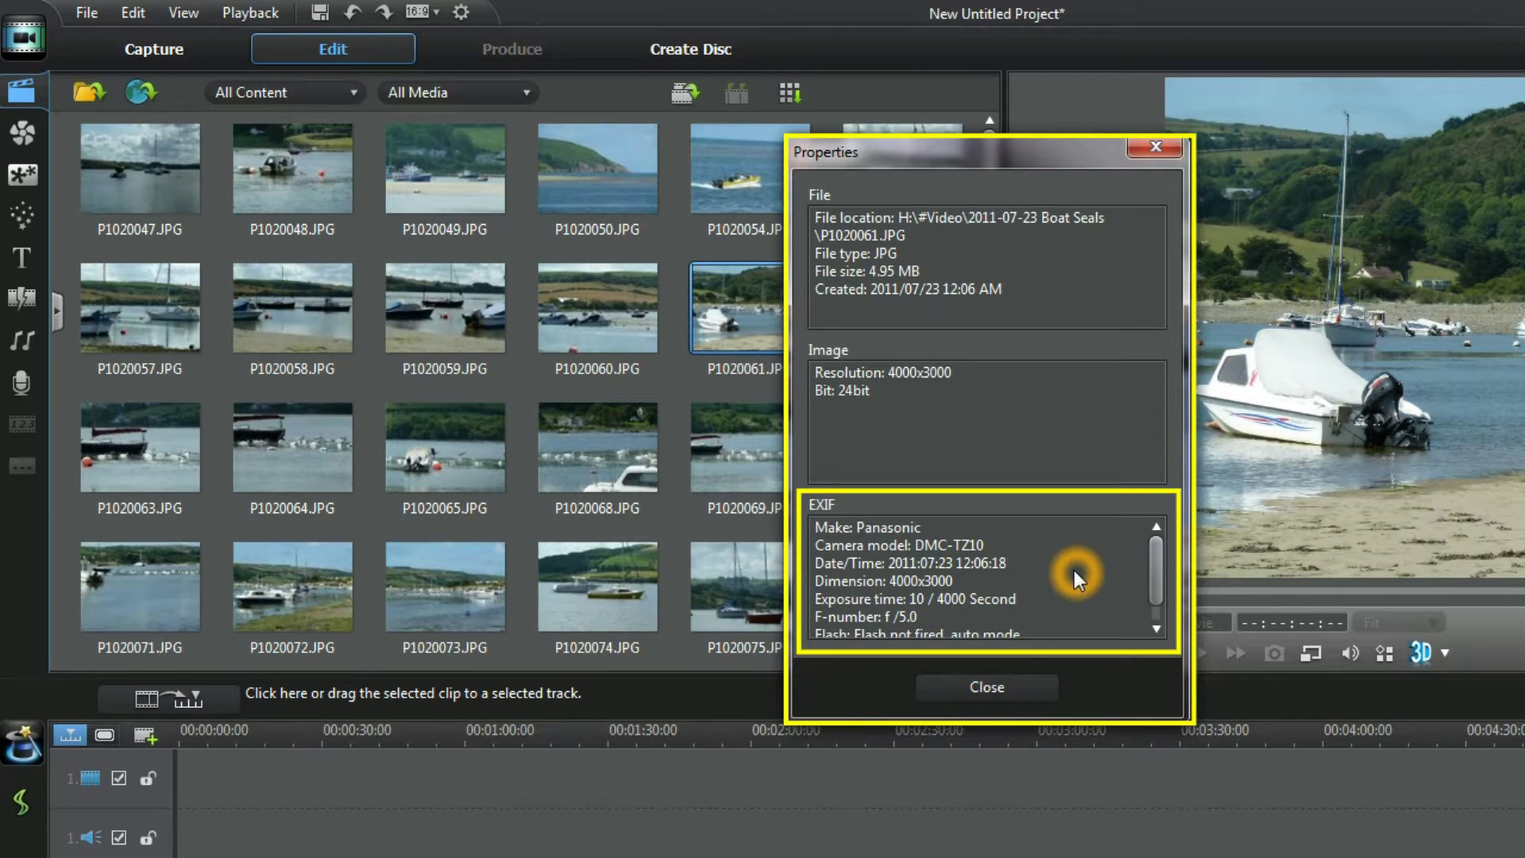
click(1024, 693)
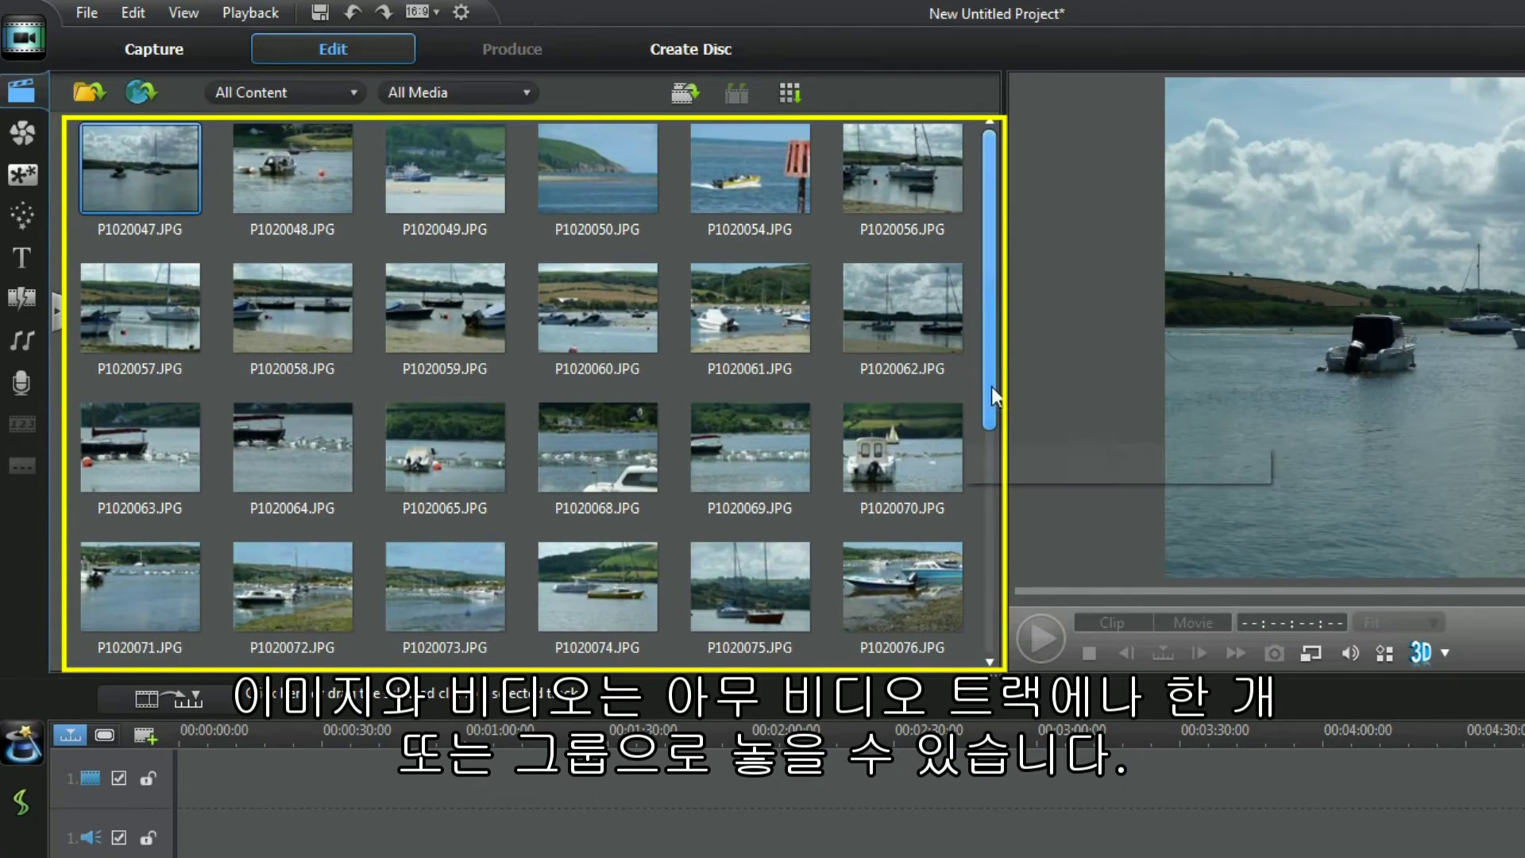
- Add photos P1020071 through P1020096 to video track 1 as consecutive clips
drag(994, 386, 994, 645)
shift+click(930, 633)
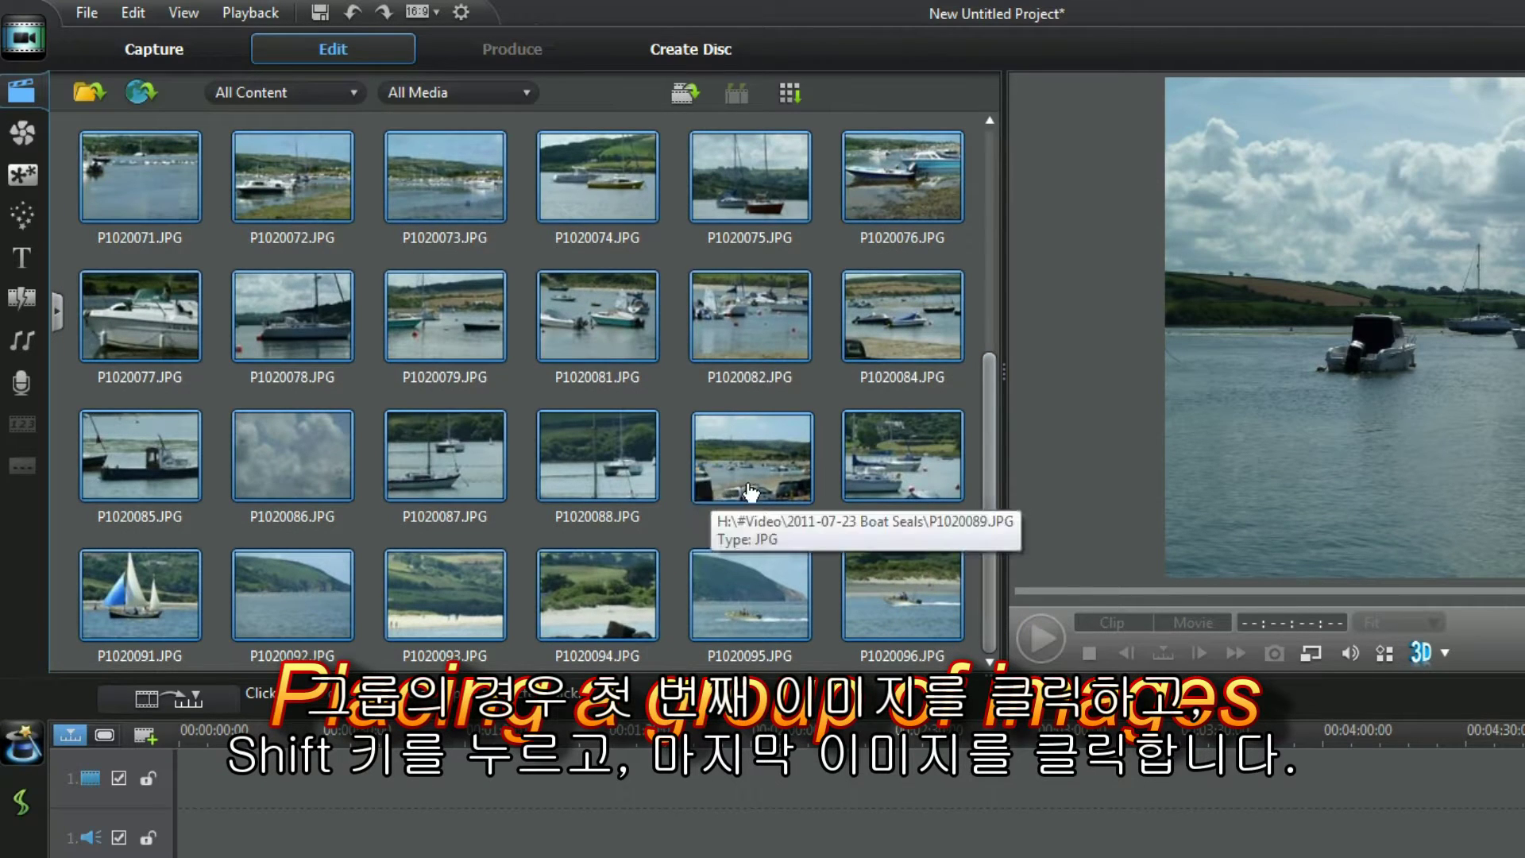
drag(751, 490, 179, 805)
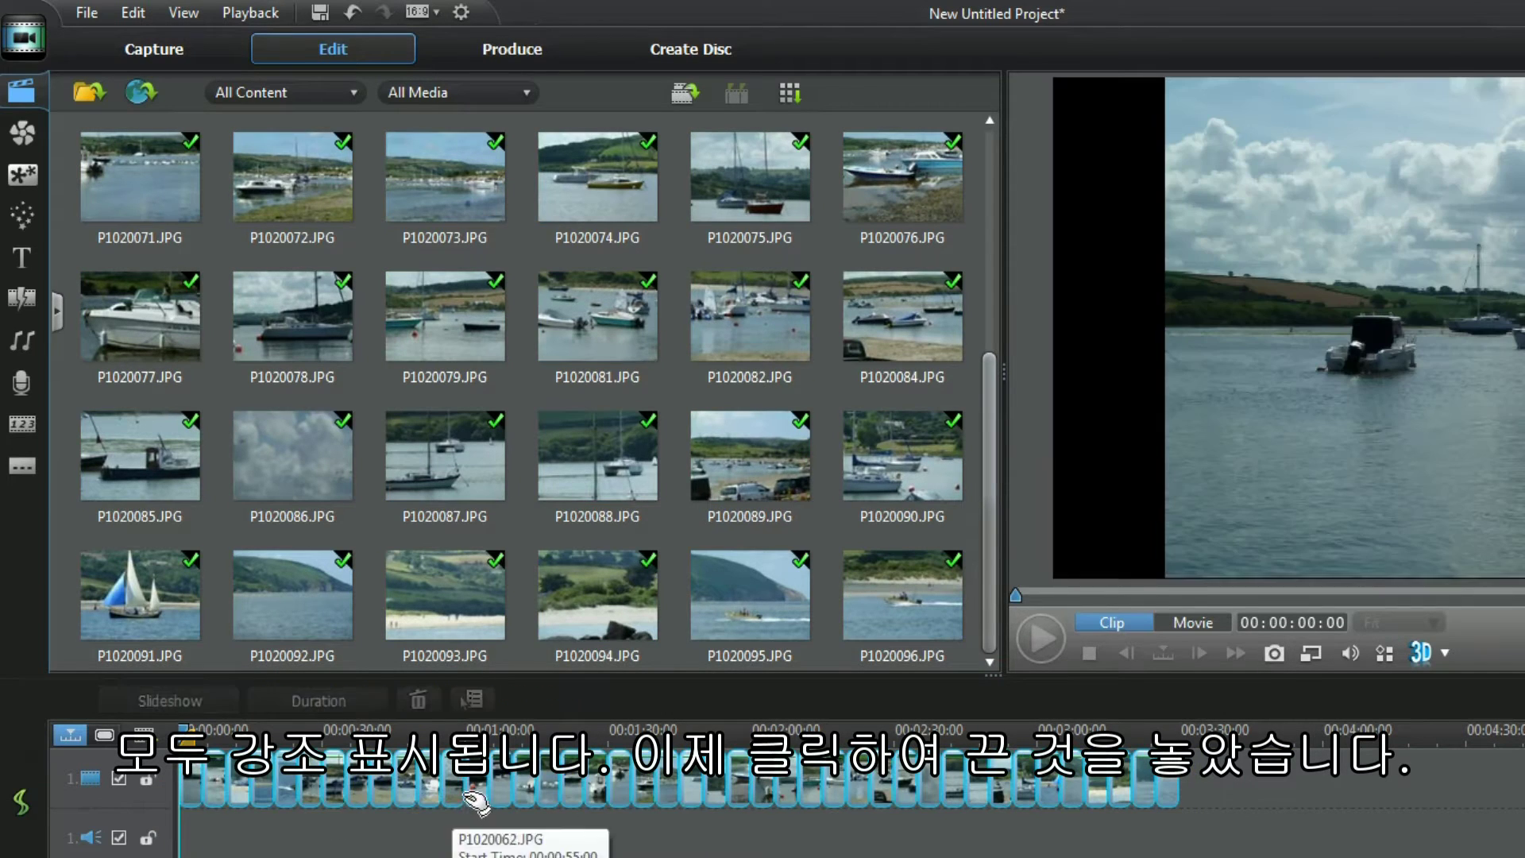
click(1050, 790)
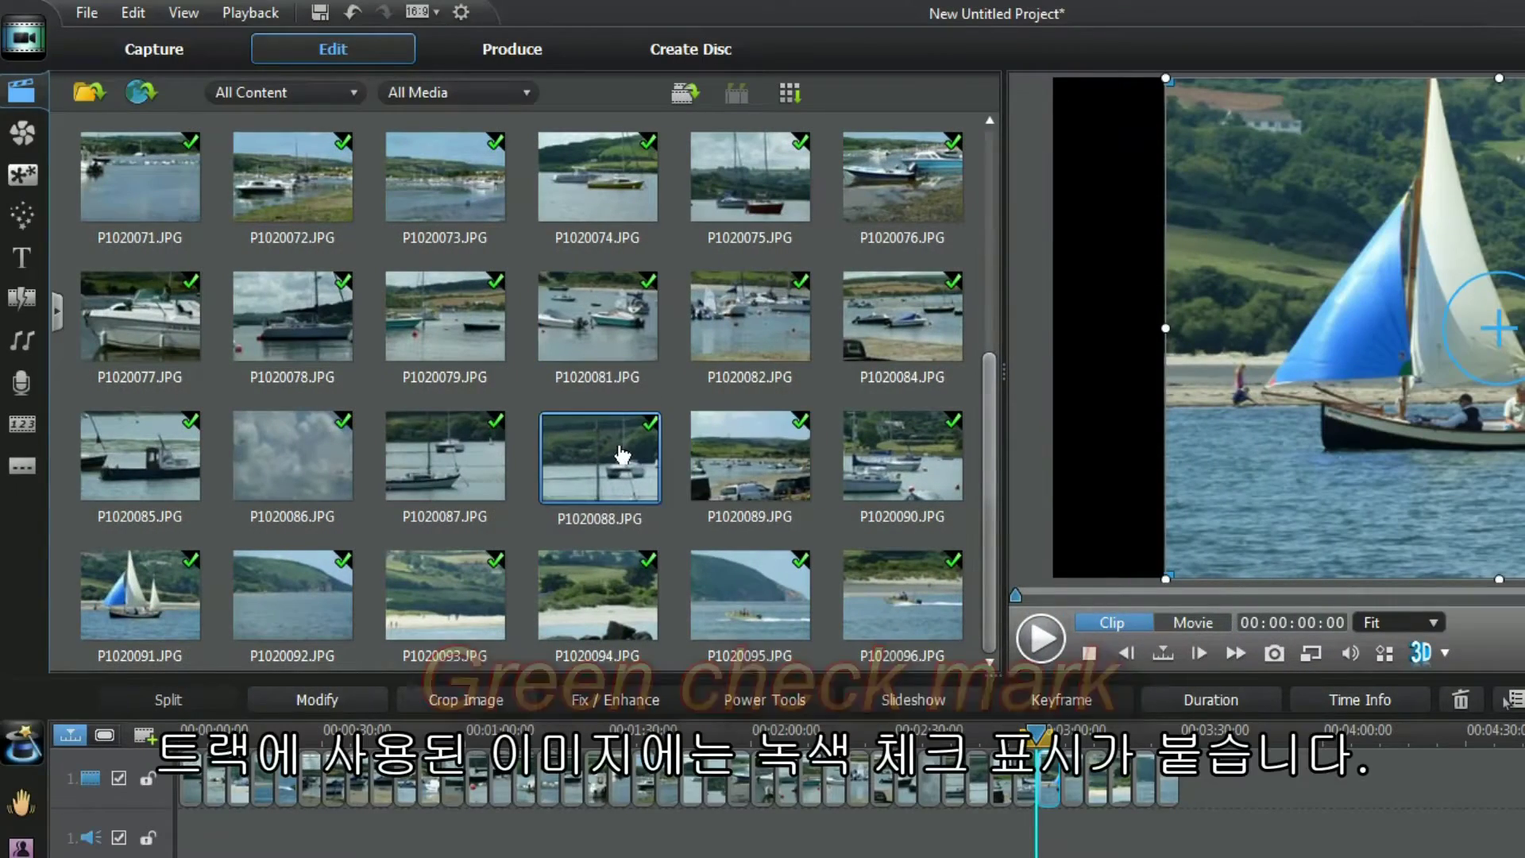
- Select the harbour photo clip on the timeline and open the Crop Image editor
click(671, 405)
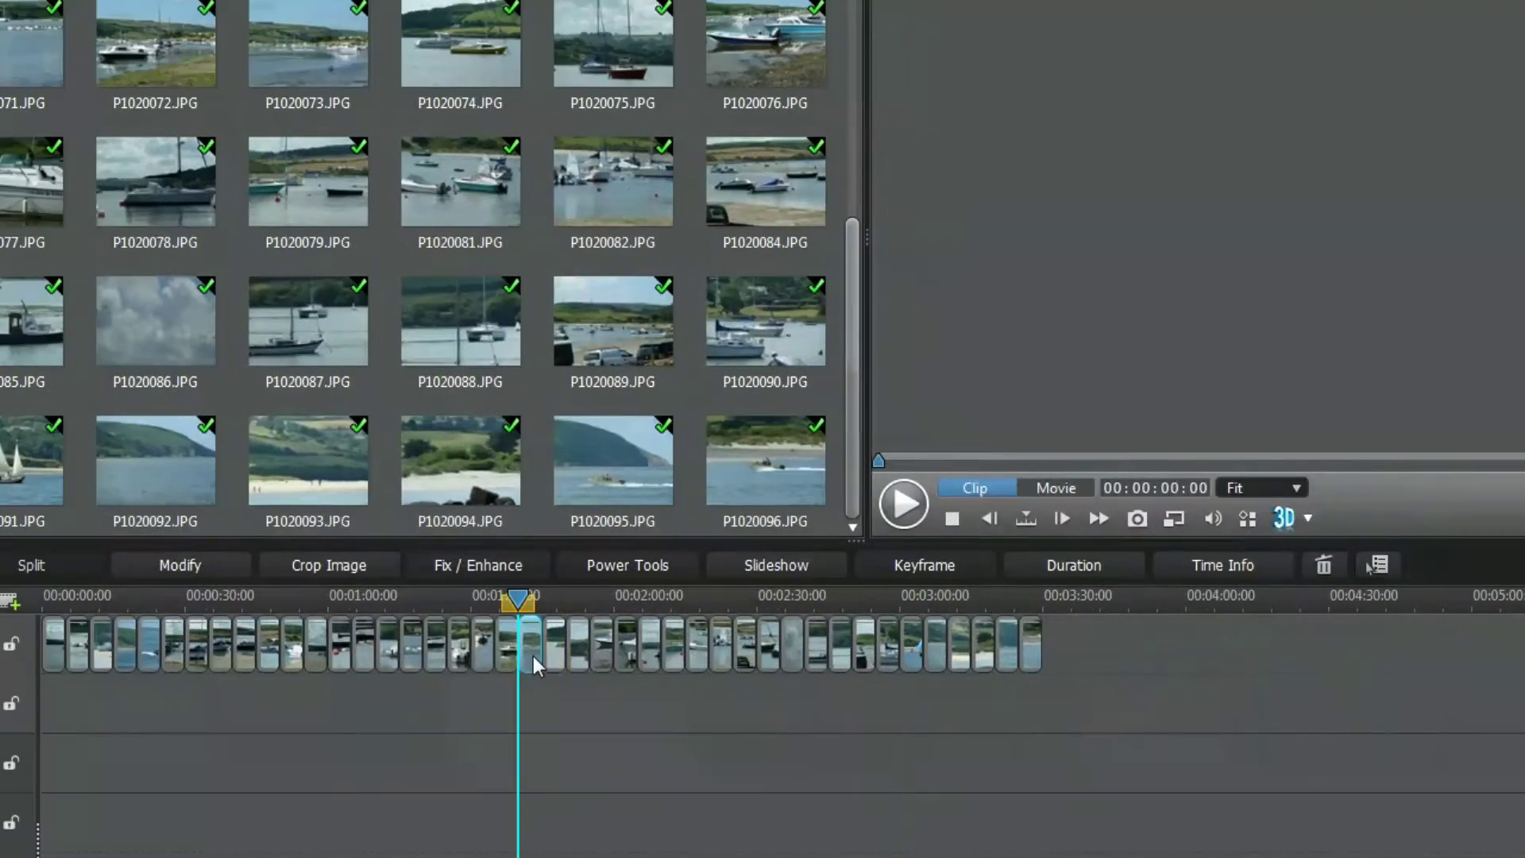
click(533, 658)
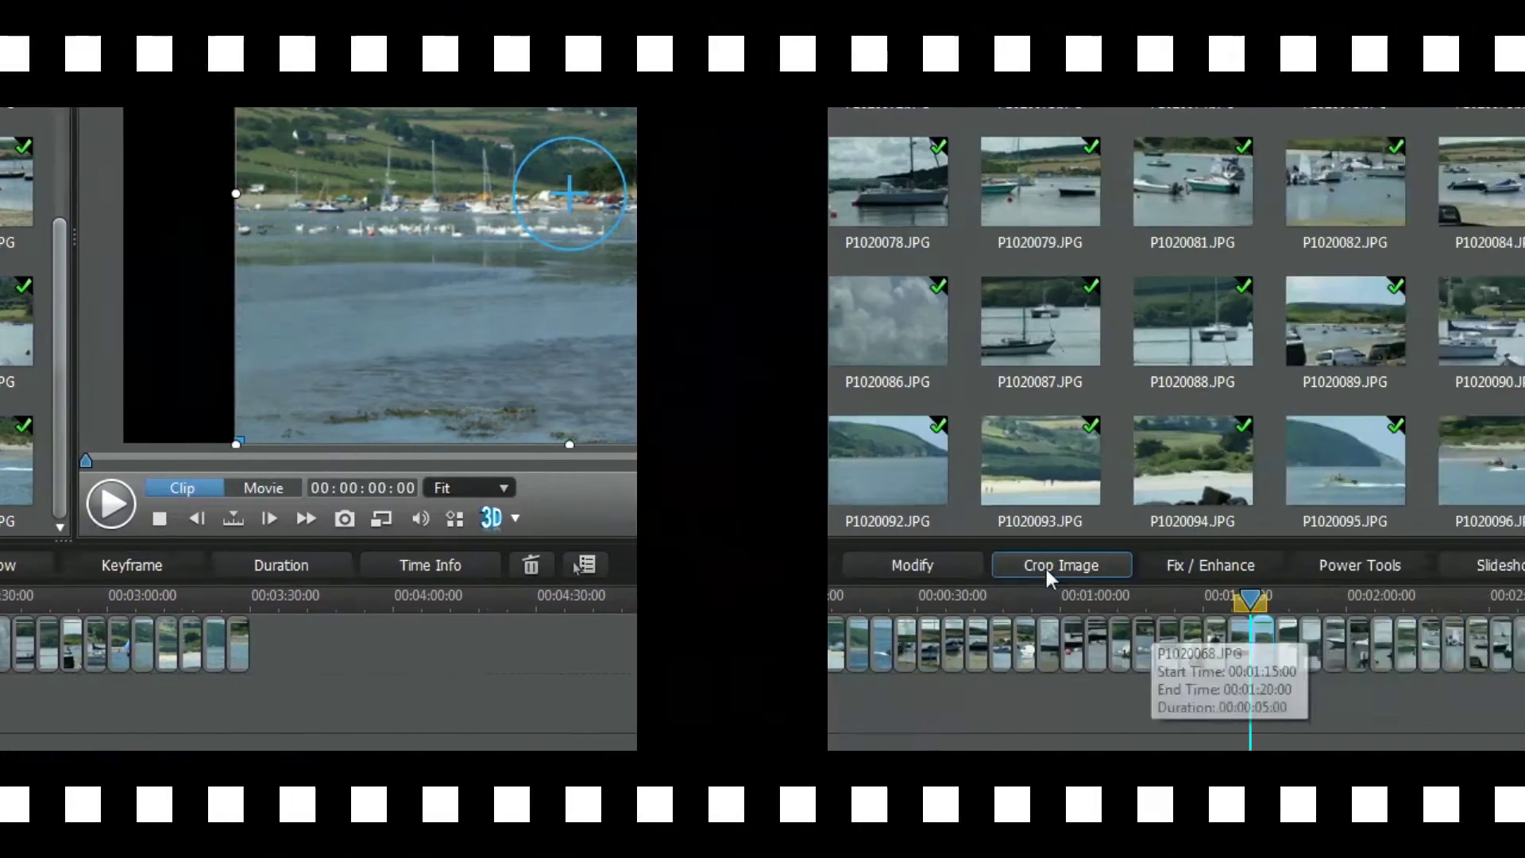
click(313, 569)
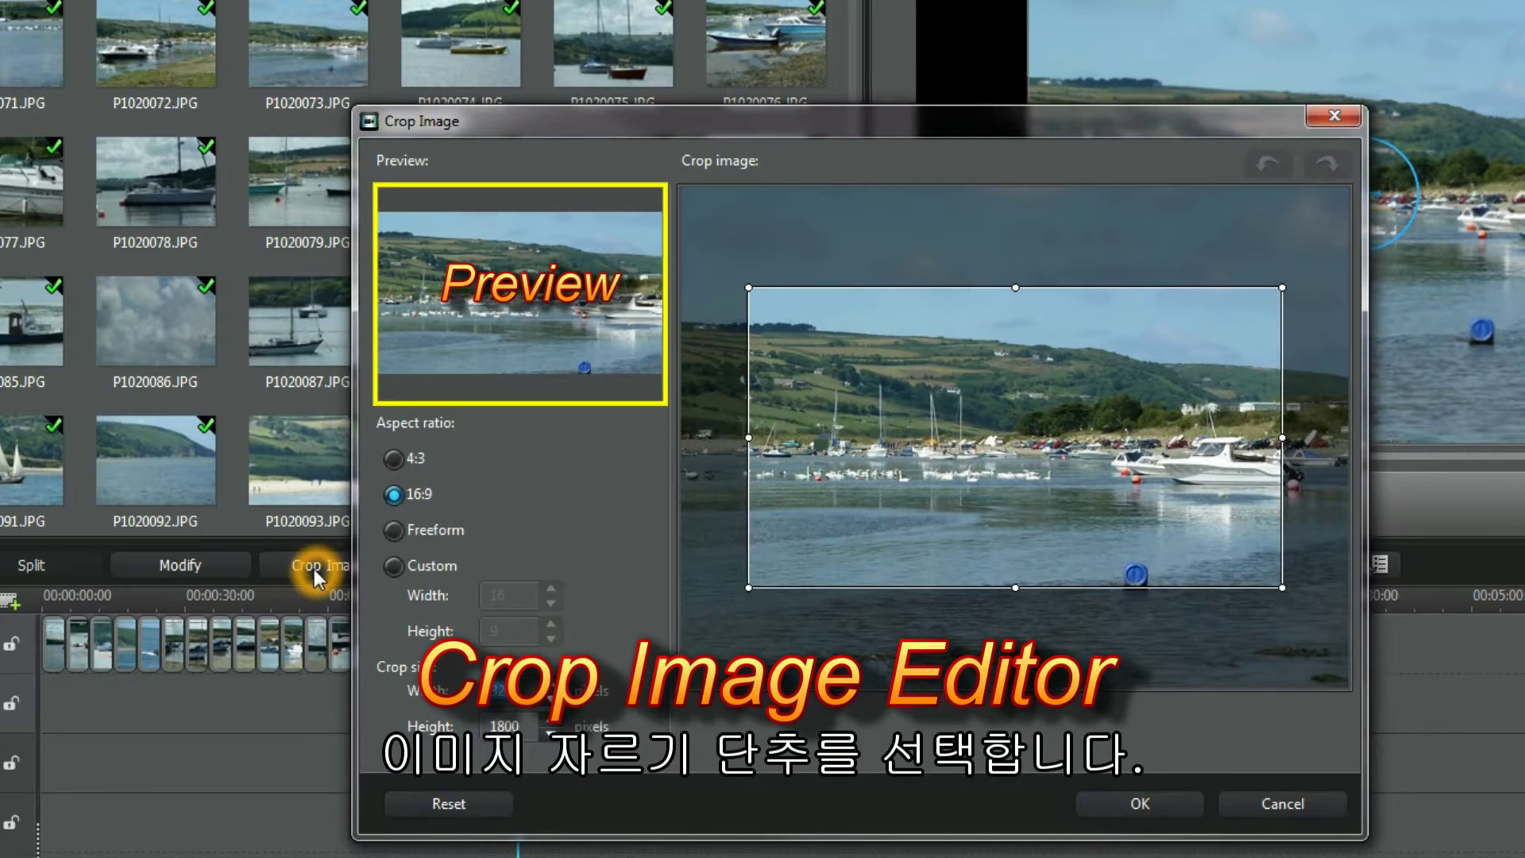
- Try a 4:3 framing over the boats, then settle on a 16:9 crop about 1800 pixels high
drag(1045, 466, 988, 493)
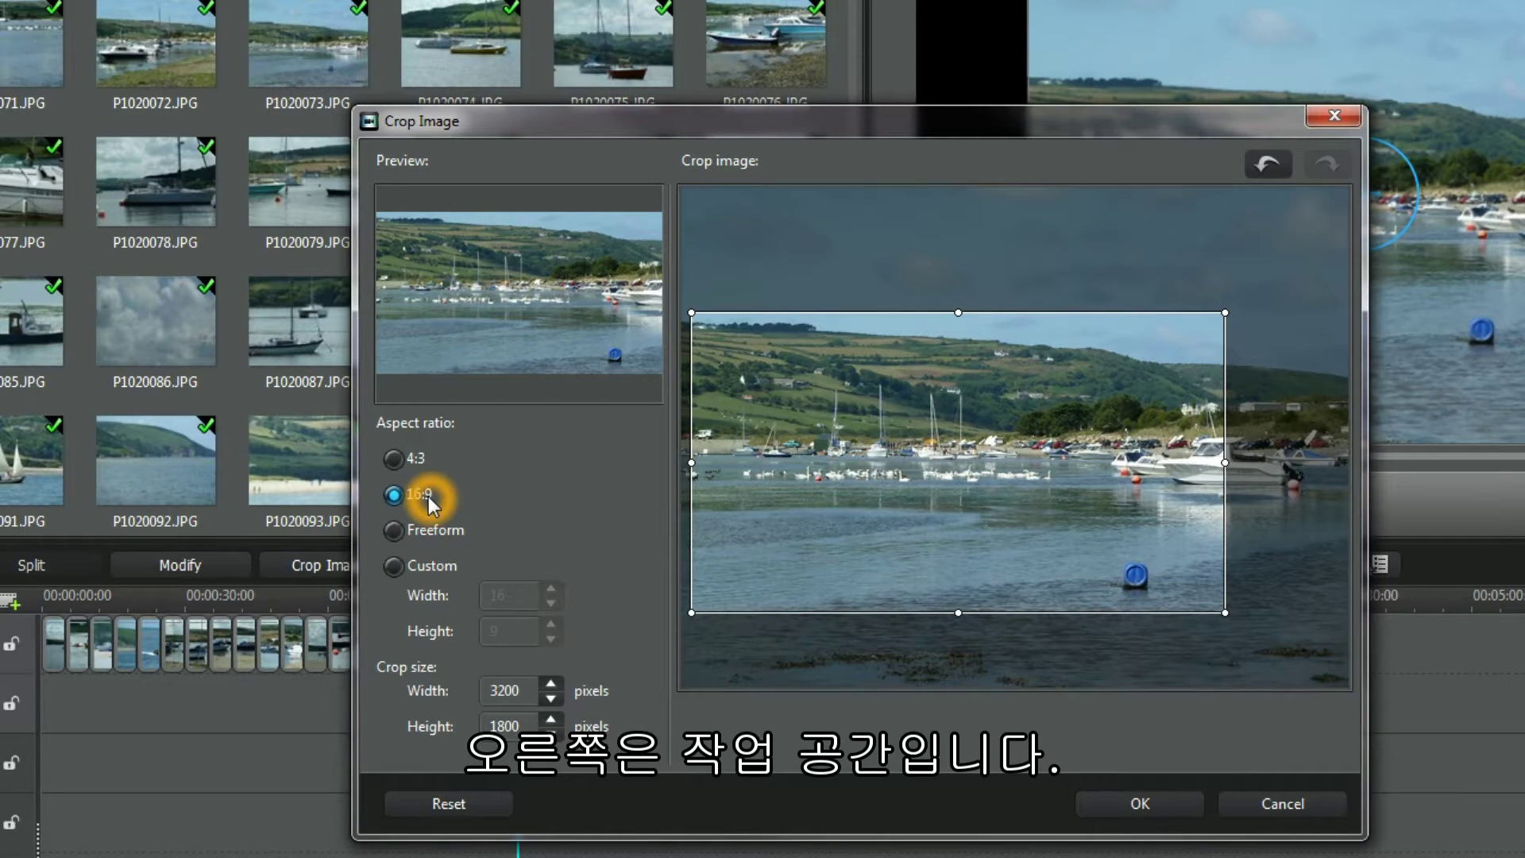
click(393, 458)
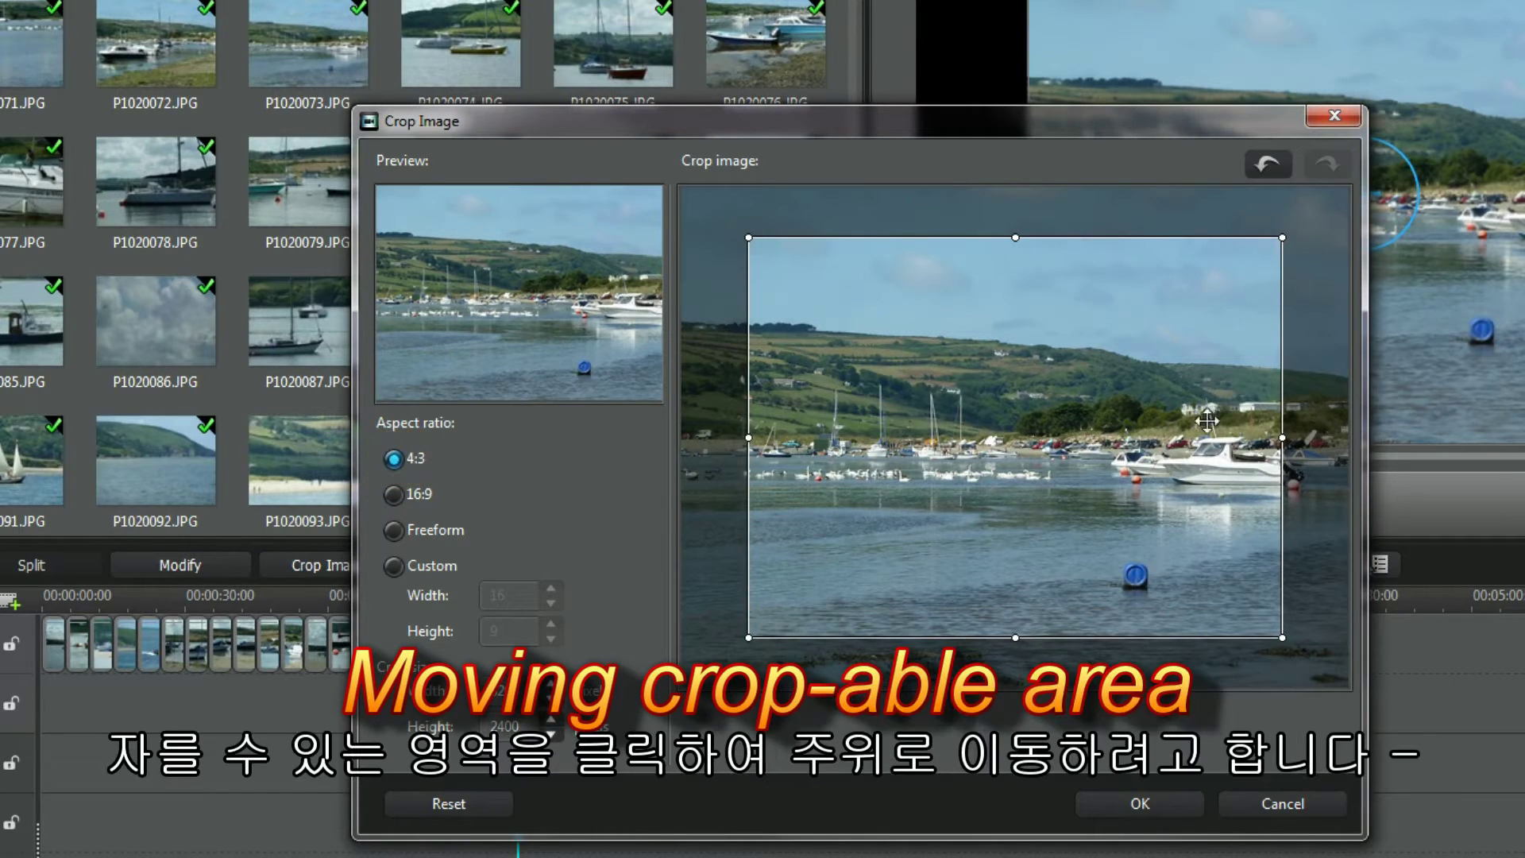
drag(979, 405, 975, 466)
drag(1239, 223, 1067, 340)
drag(894, 476, 898, 426)
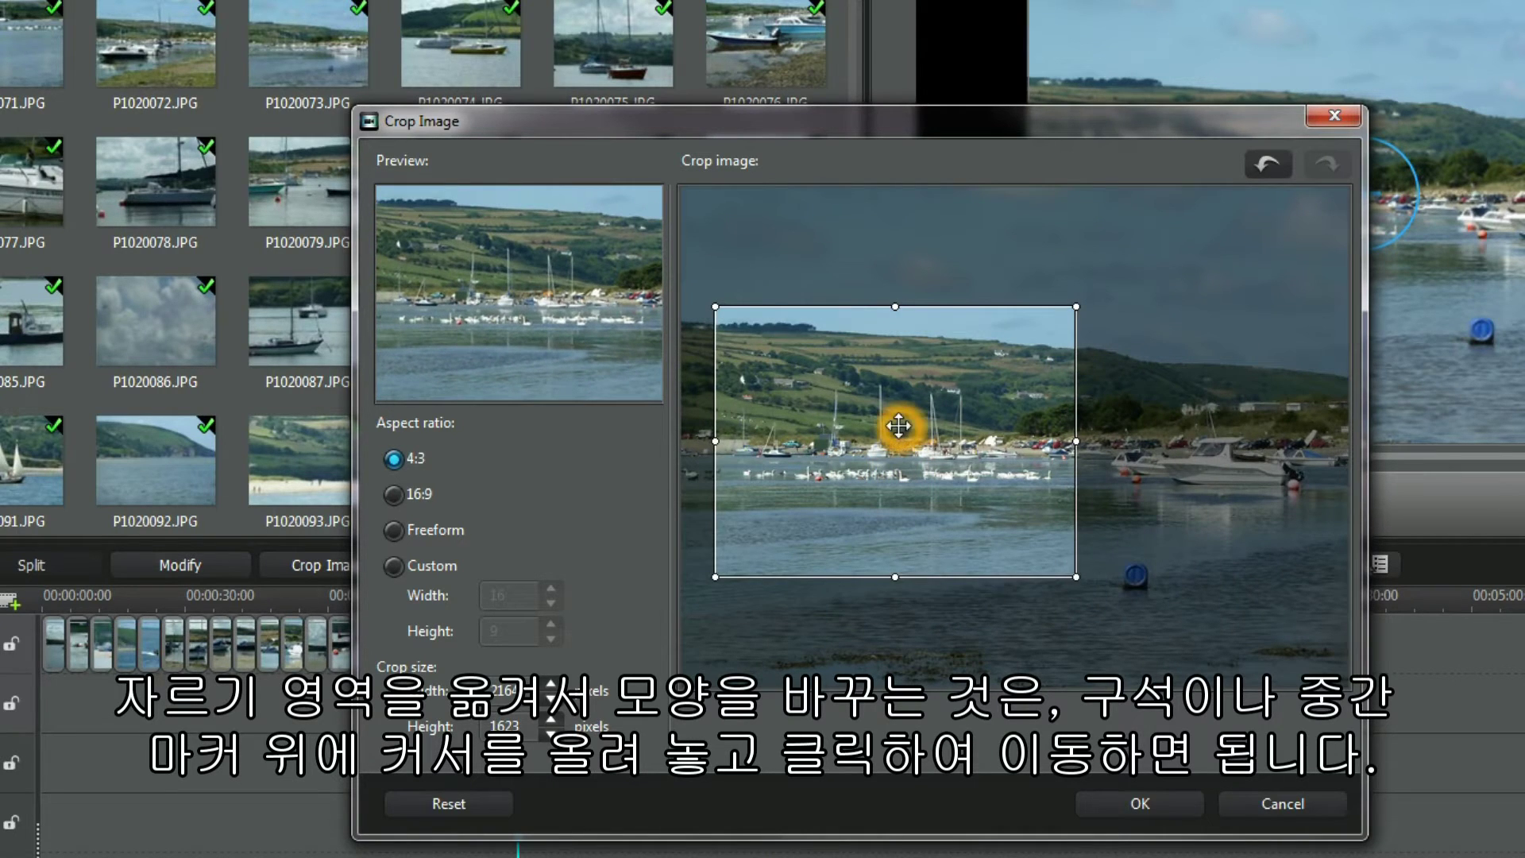
click(395, 494)
click(1136, 466)
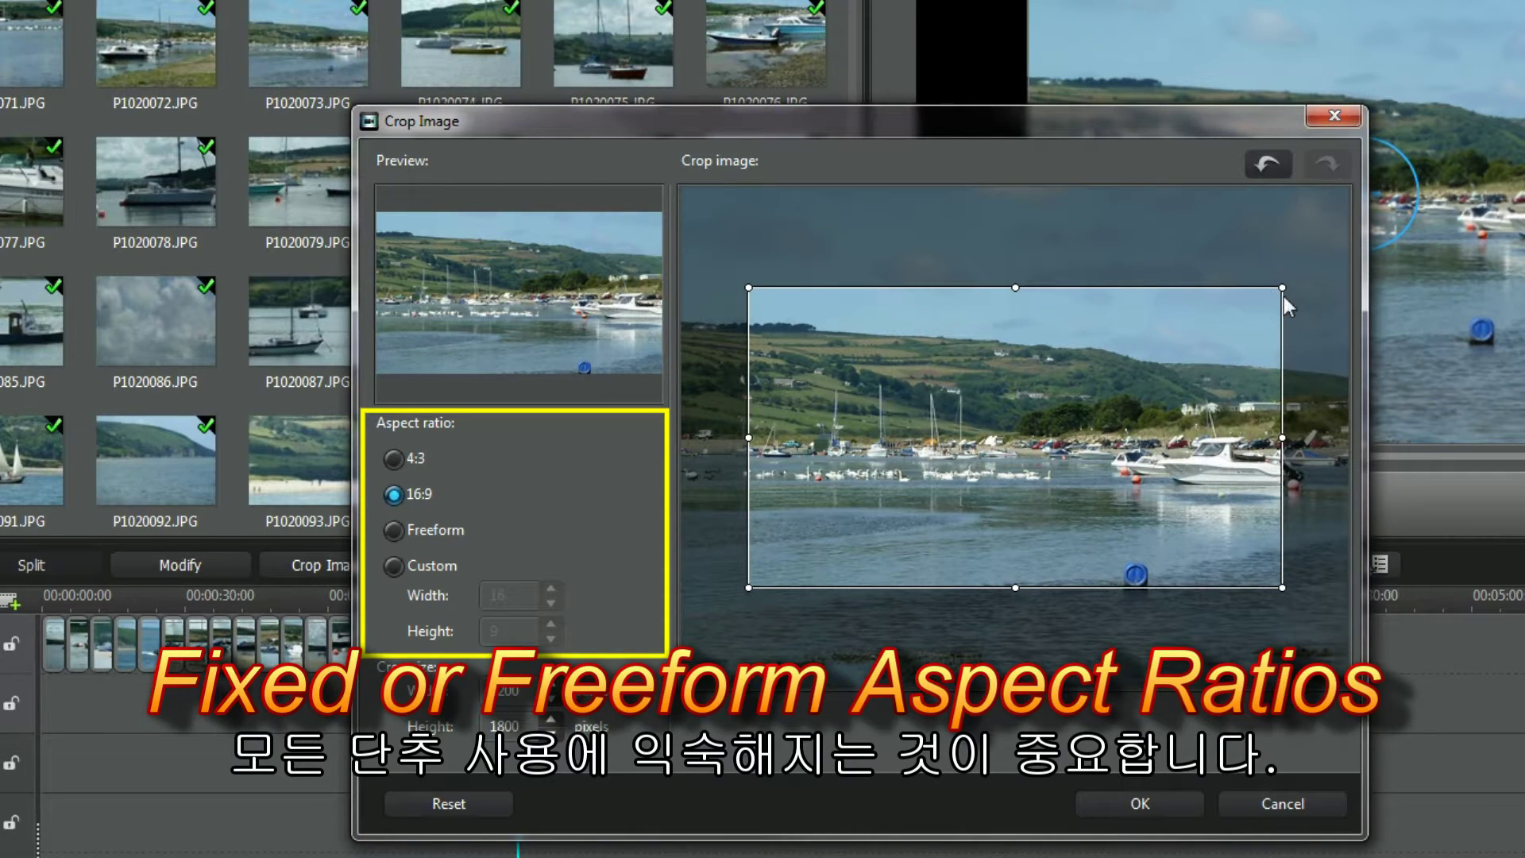
- Switch the crop to Freeform and reshape it into a wide panorama about 1896 pixels high
mouse_move(1286, 299)
mouse_down()
mouse_move(1244, 311)
mouse_move(1187, 363)
mouse_move(1276, 291)
mouse_move(1311, 283)
mouse_up()
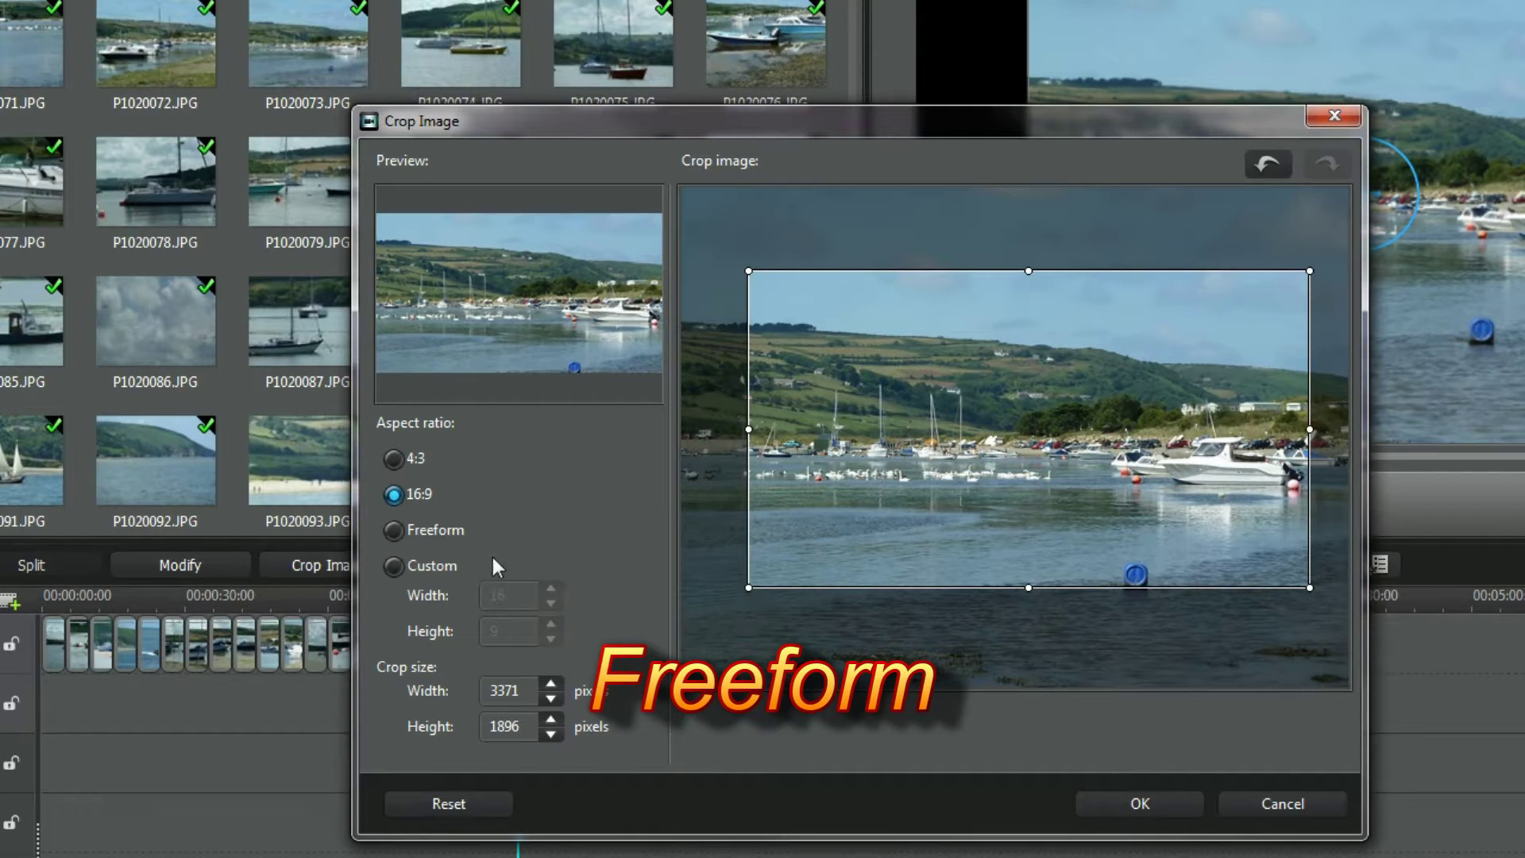
click(393, 530)
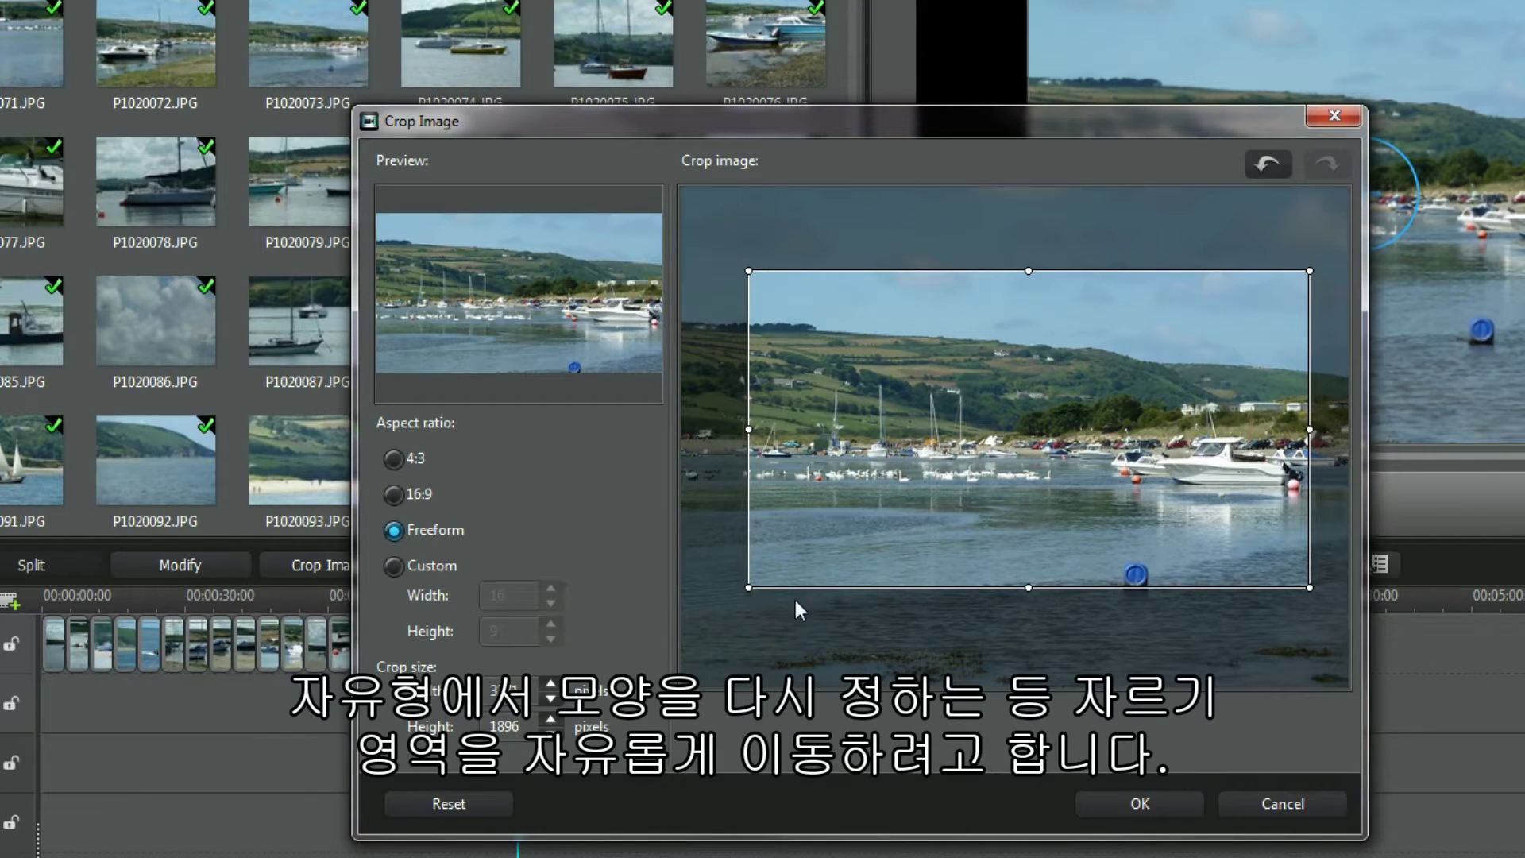
drag(1028, 592, 1032, 510)
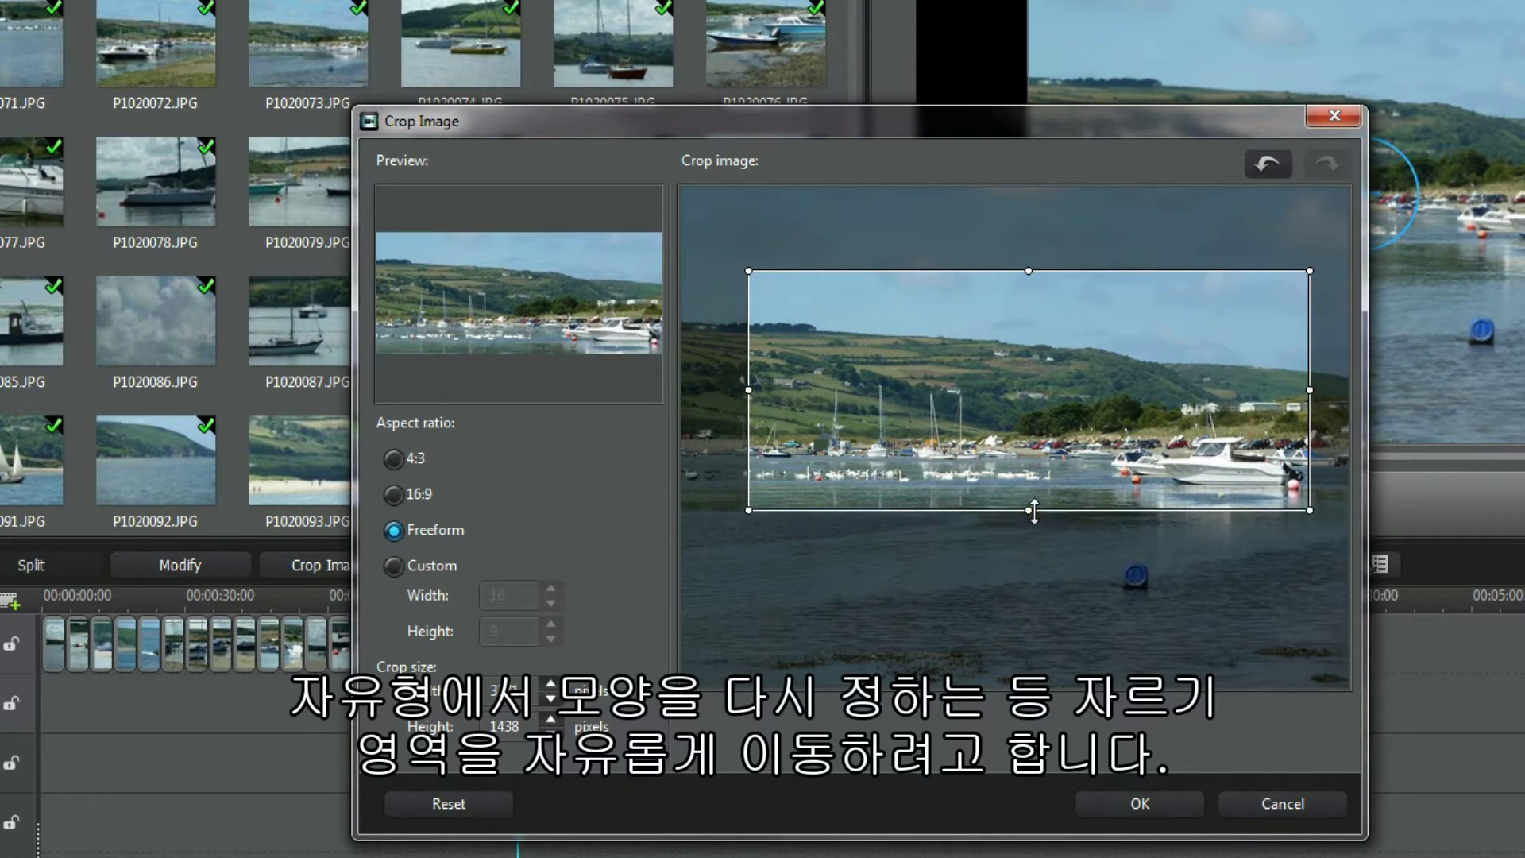
drag(748, 509, 708, 585)
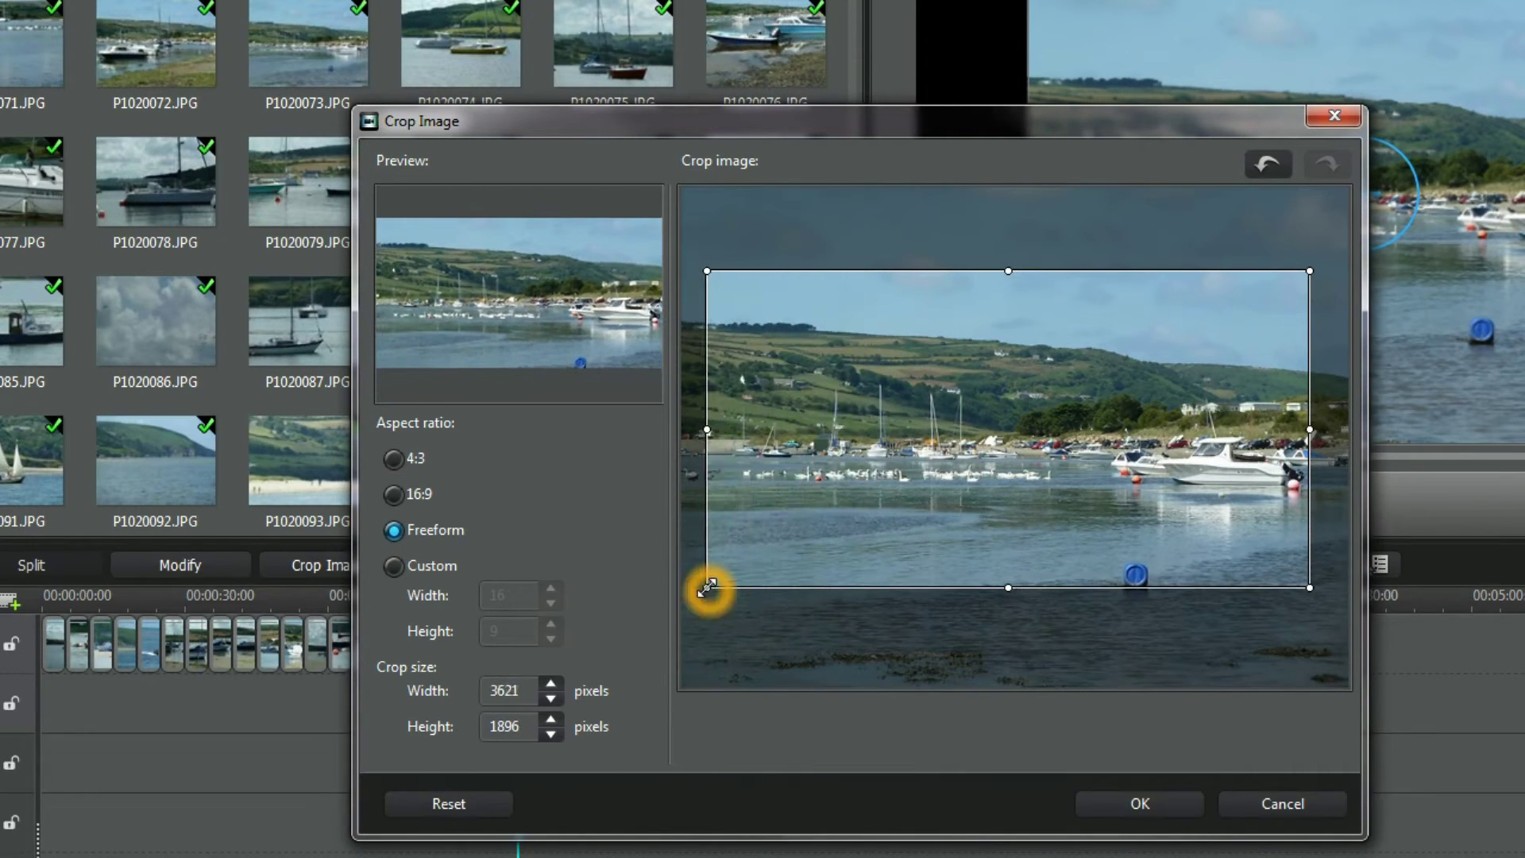
- Return the crop to 16:9 and enlarge it to 3664 × 2061 pixels over the harbour
click(396, 496)
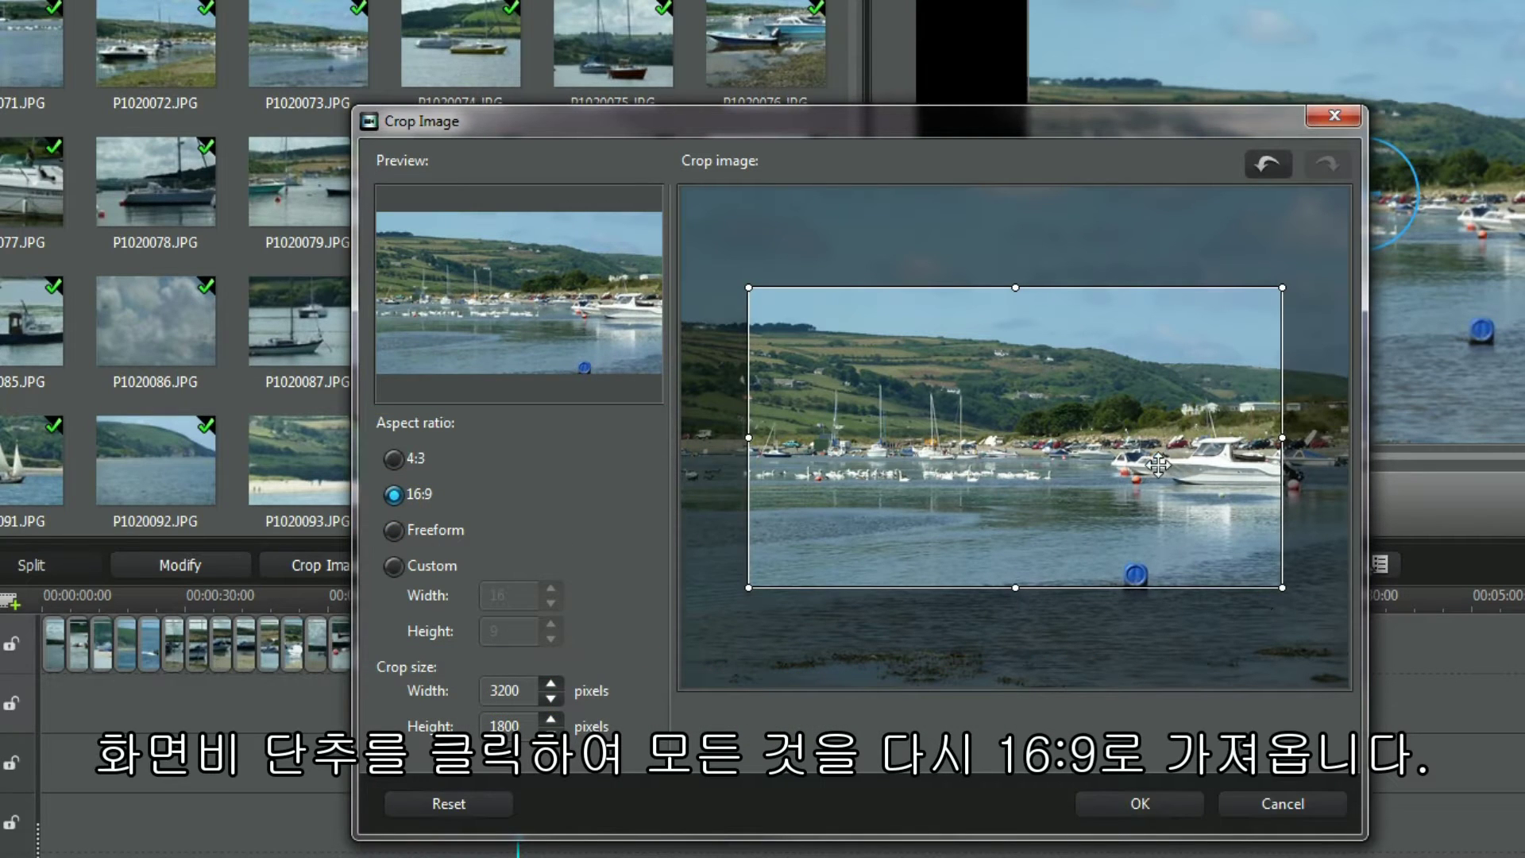
drag(1283, 589, 1153, 517)
drag(949, 414, 886, 445)
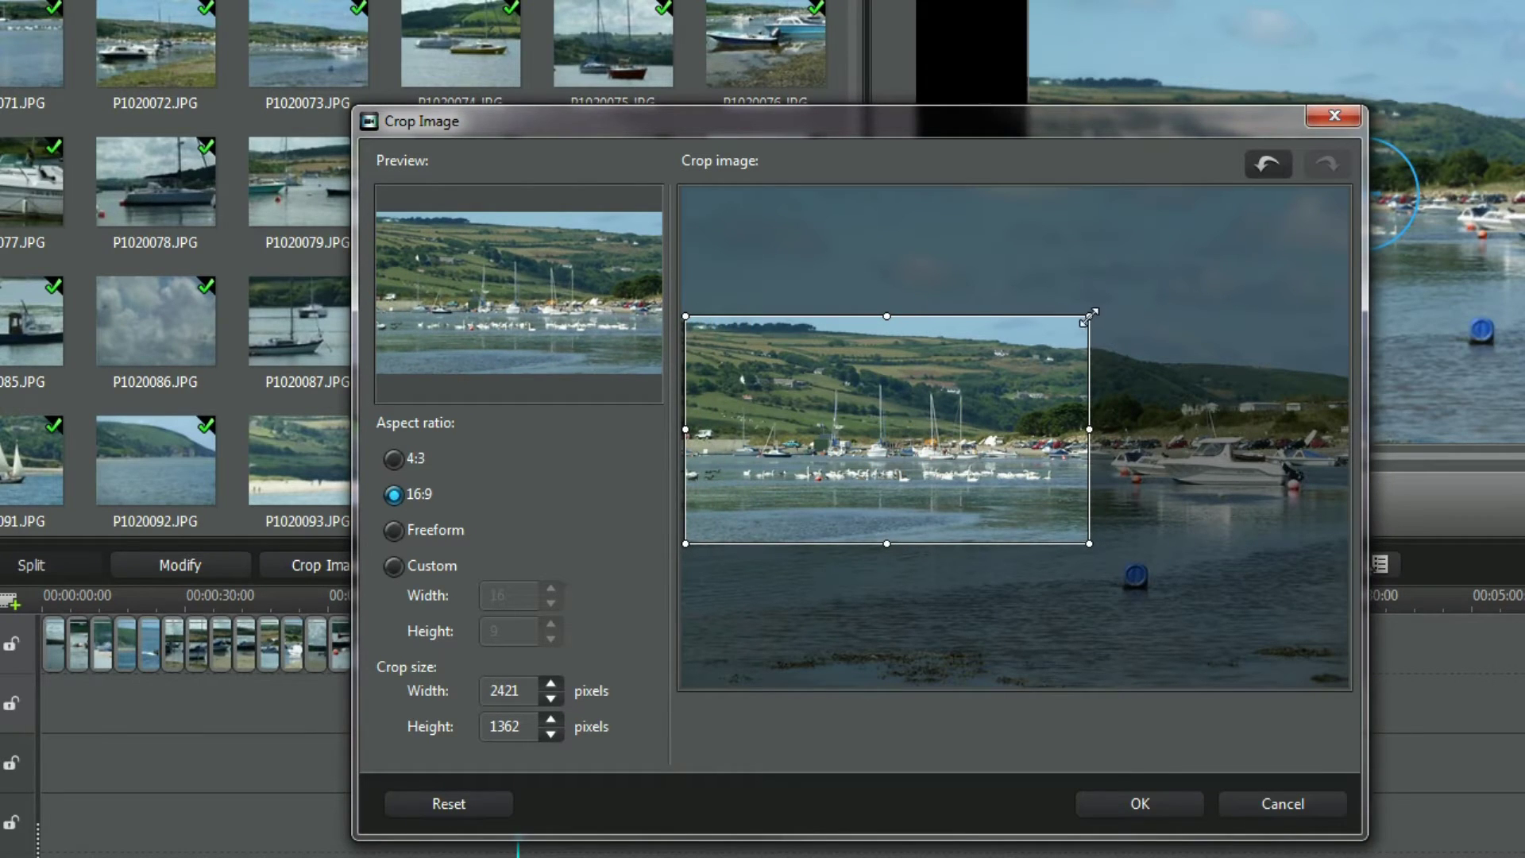
drag(1088, 316, 1296, 430)
drag(1065, 420, 1082, 433)
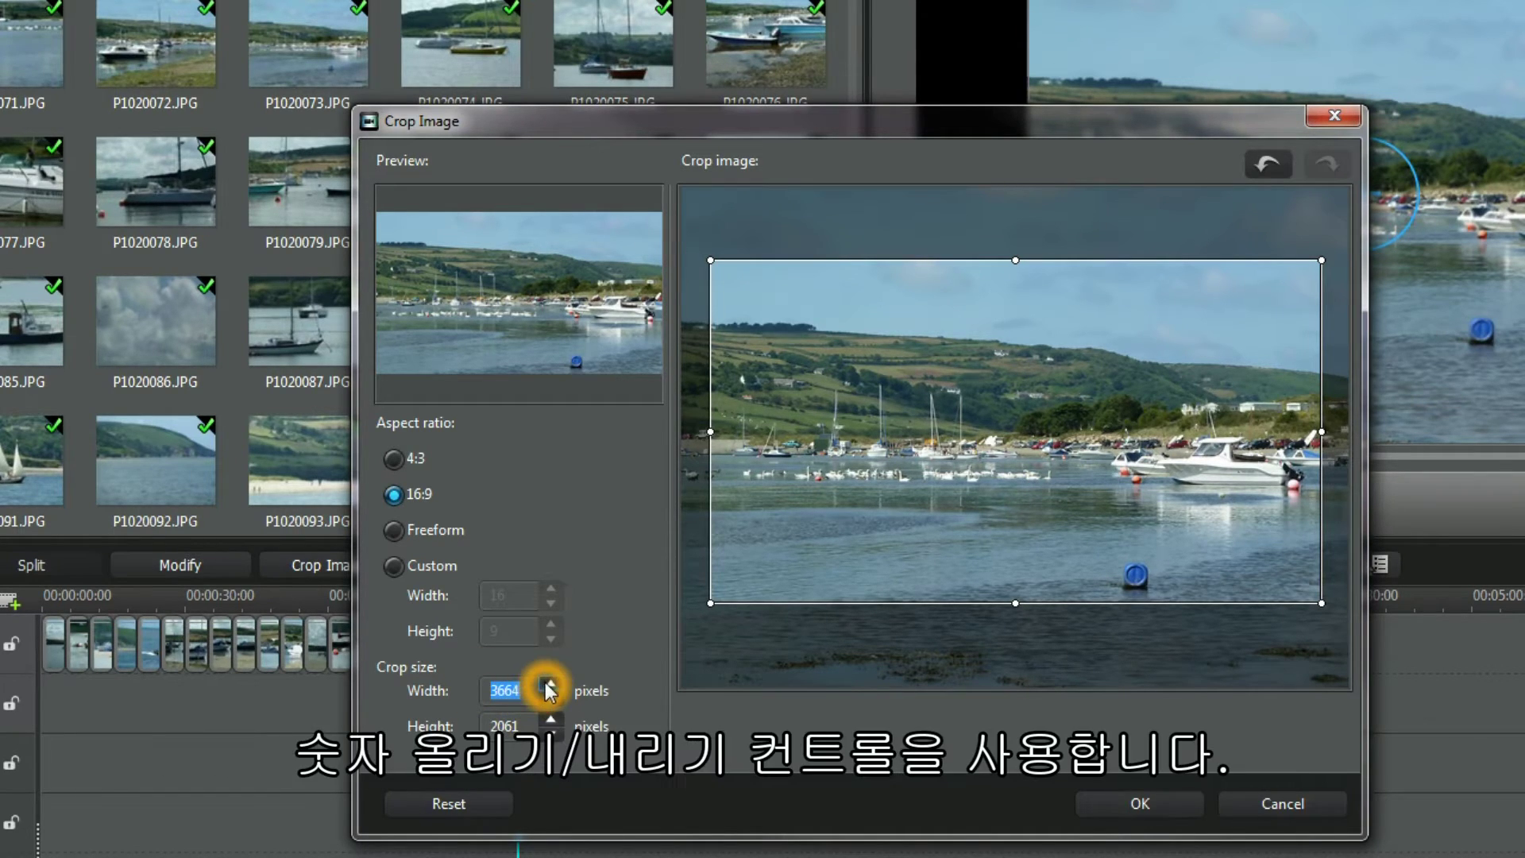
- Make the 16:9 crop 1920 × 1080 pixels and position it over the moored sailboats and swans
text(2500)
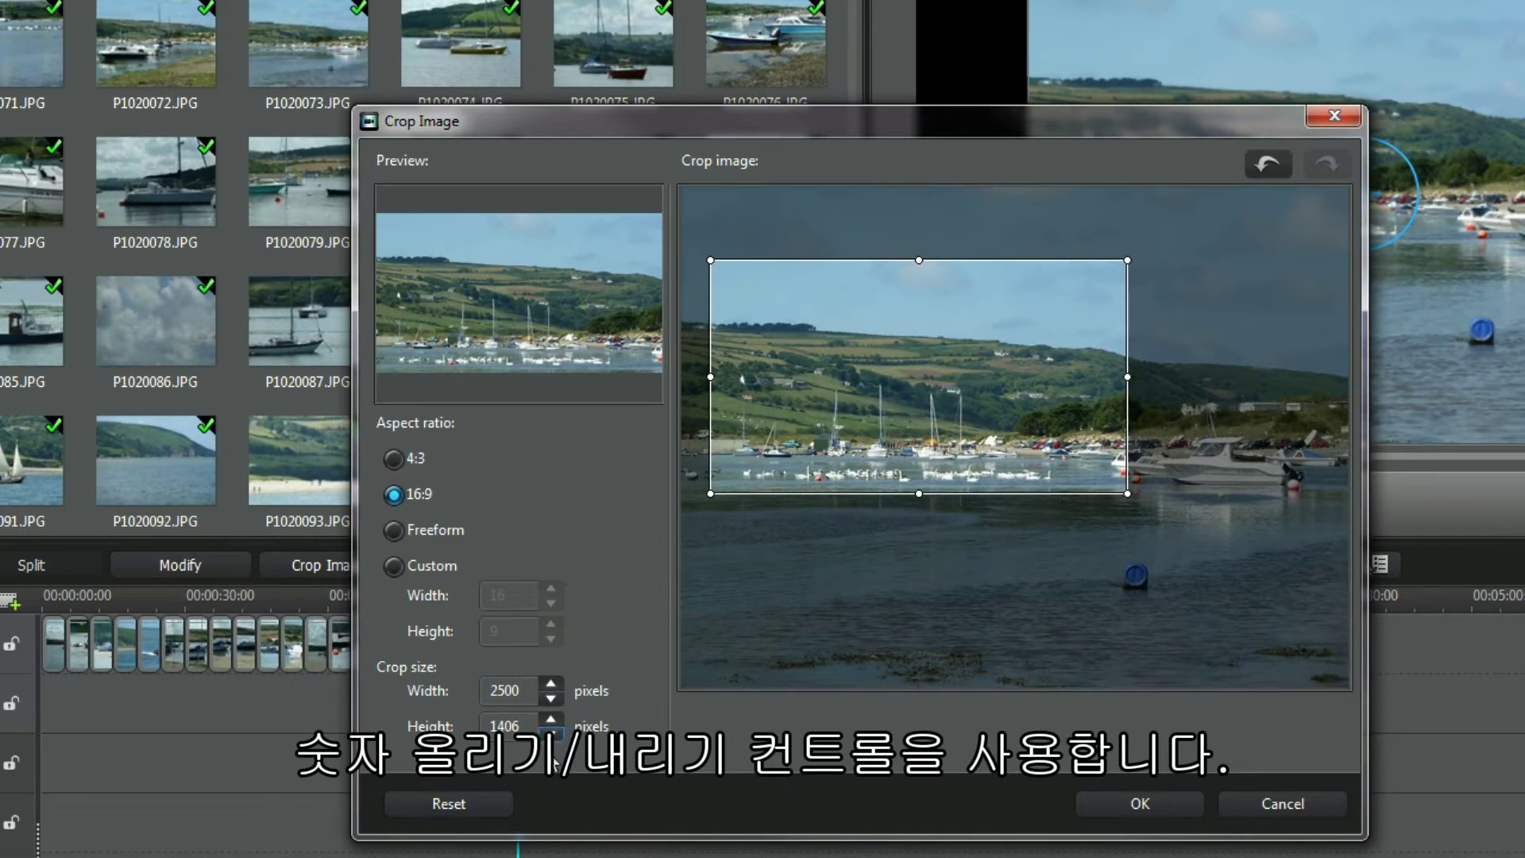
drag(909, 406, 902, 469)
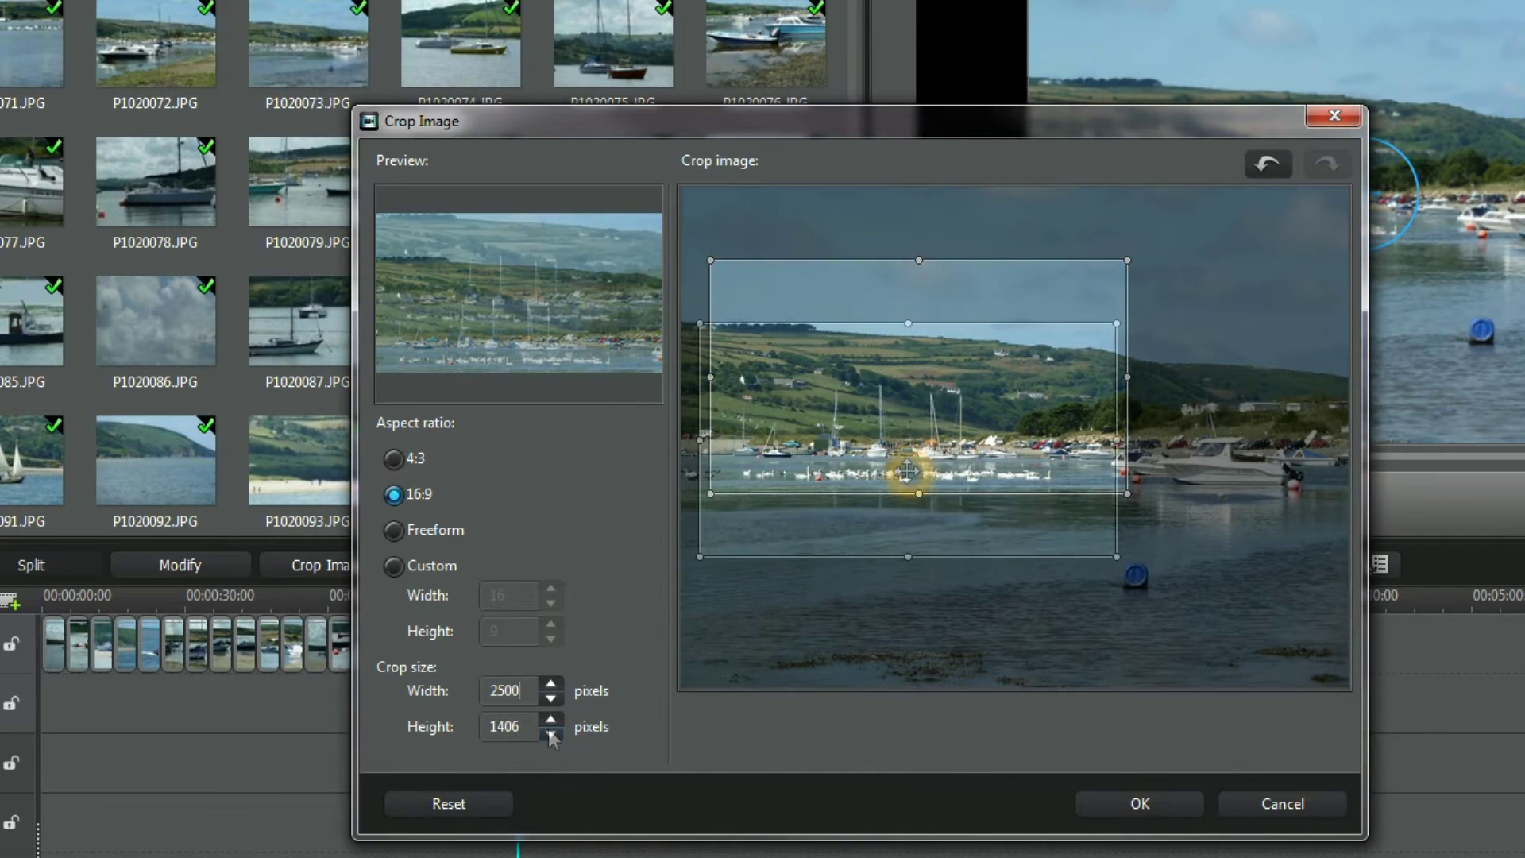
double_click(509, 688)
text(1920)
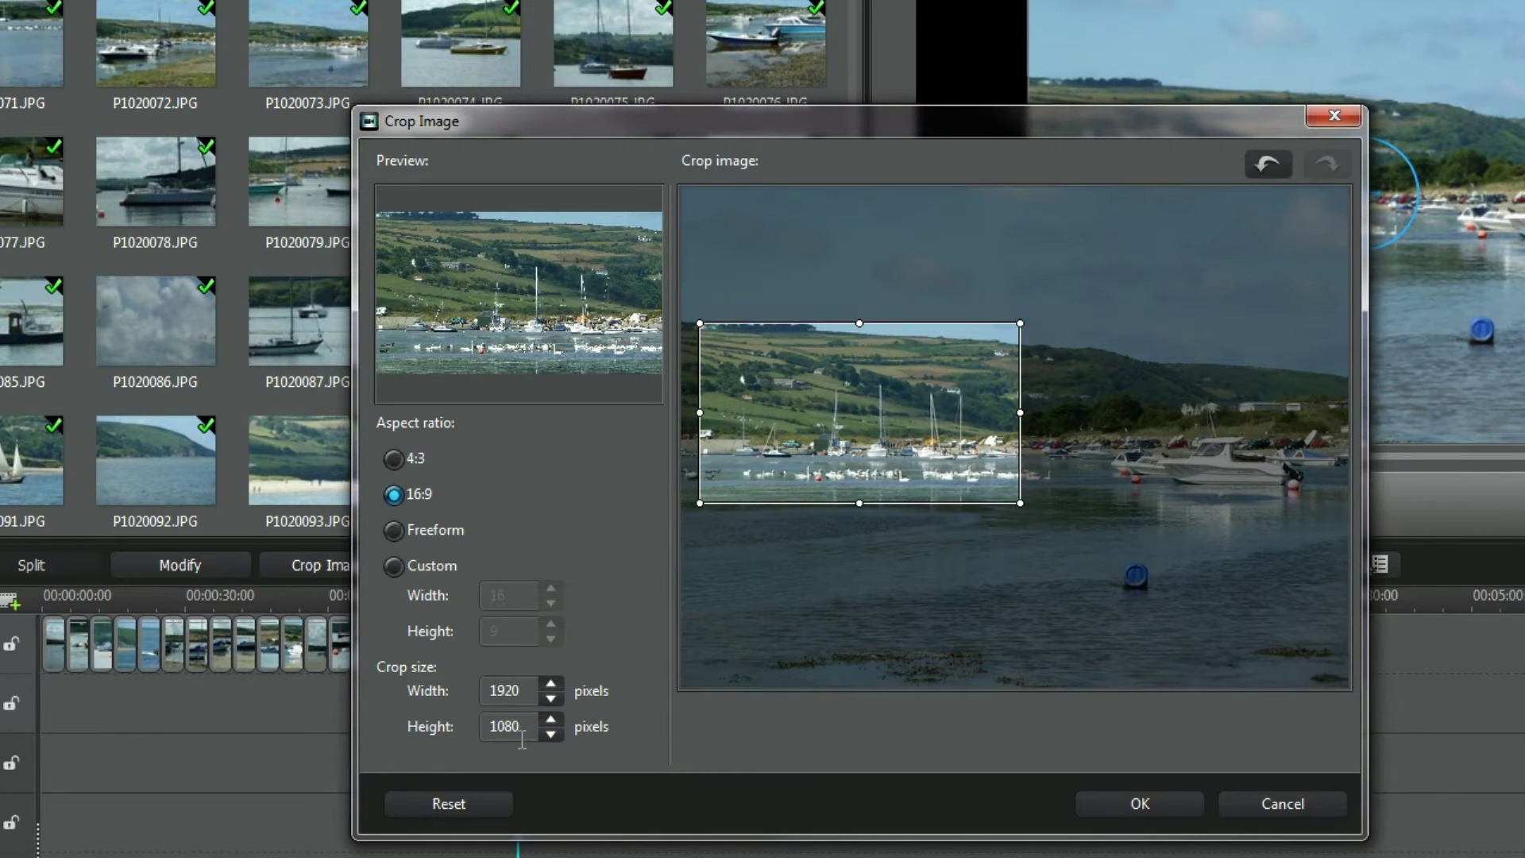
drag(879, 499, 930, 527)
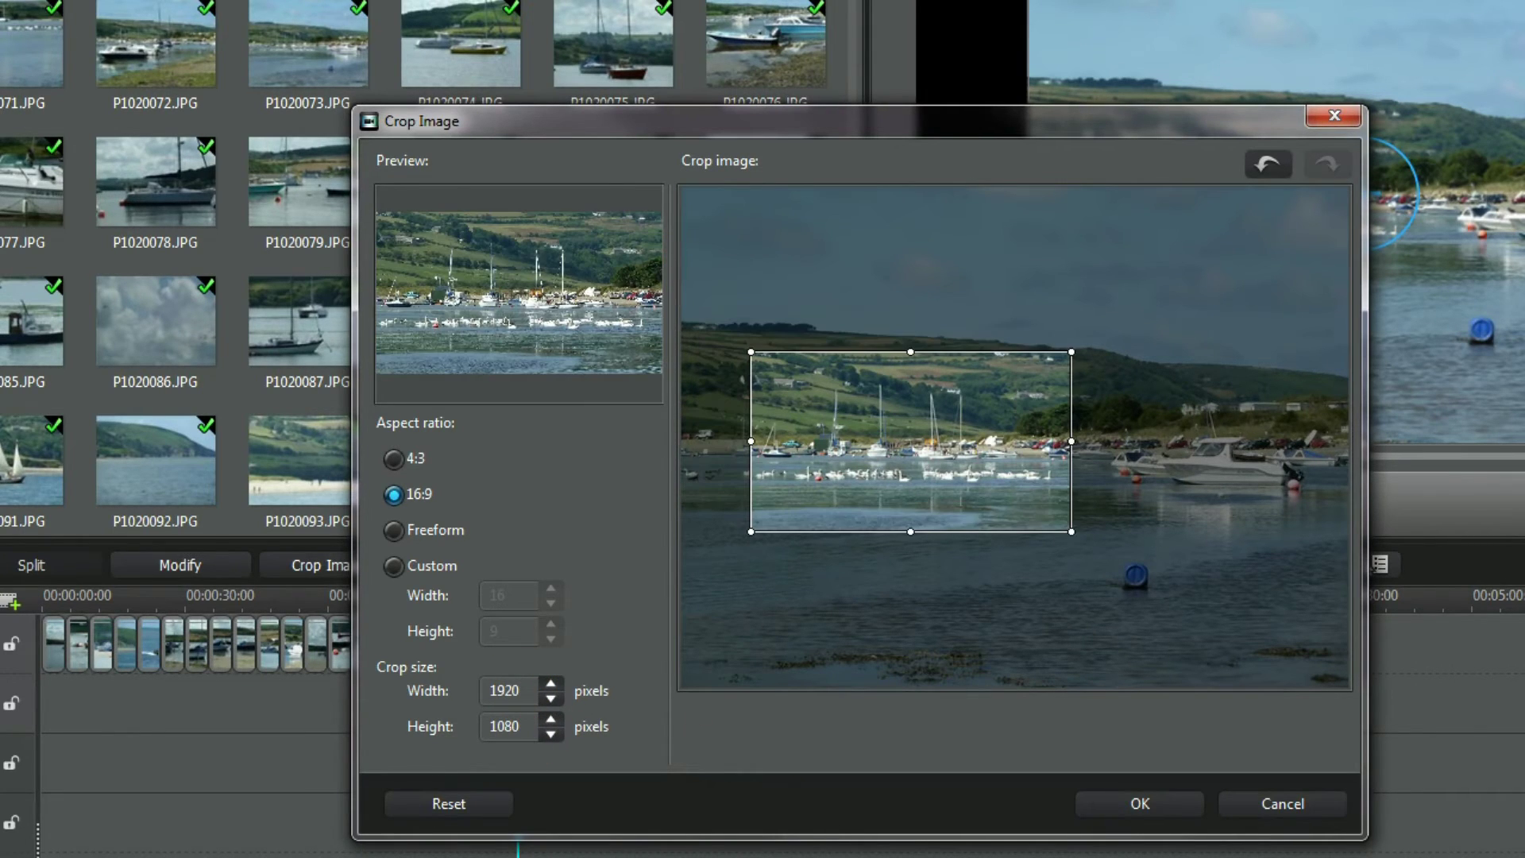
- Expand the crop to 3785 × 2129 pixels above the blue buoy and apply it as P1020073(0).png
click(395, 566)
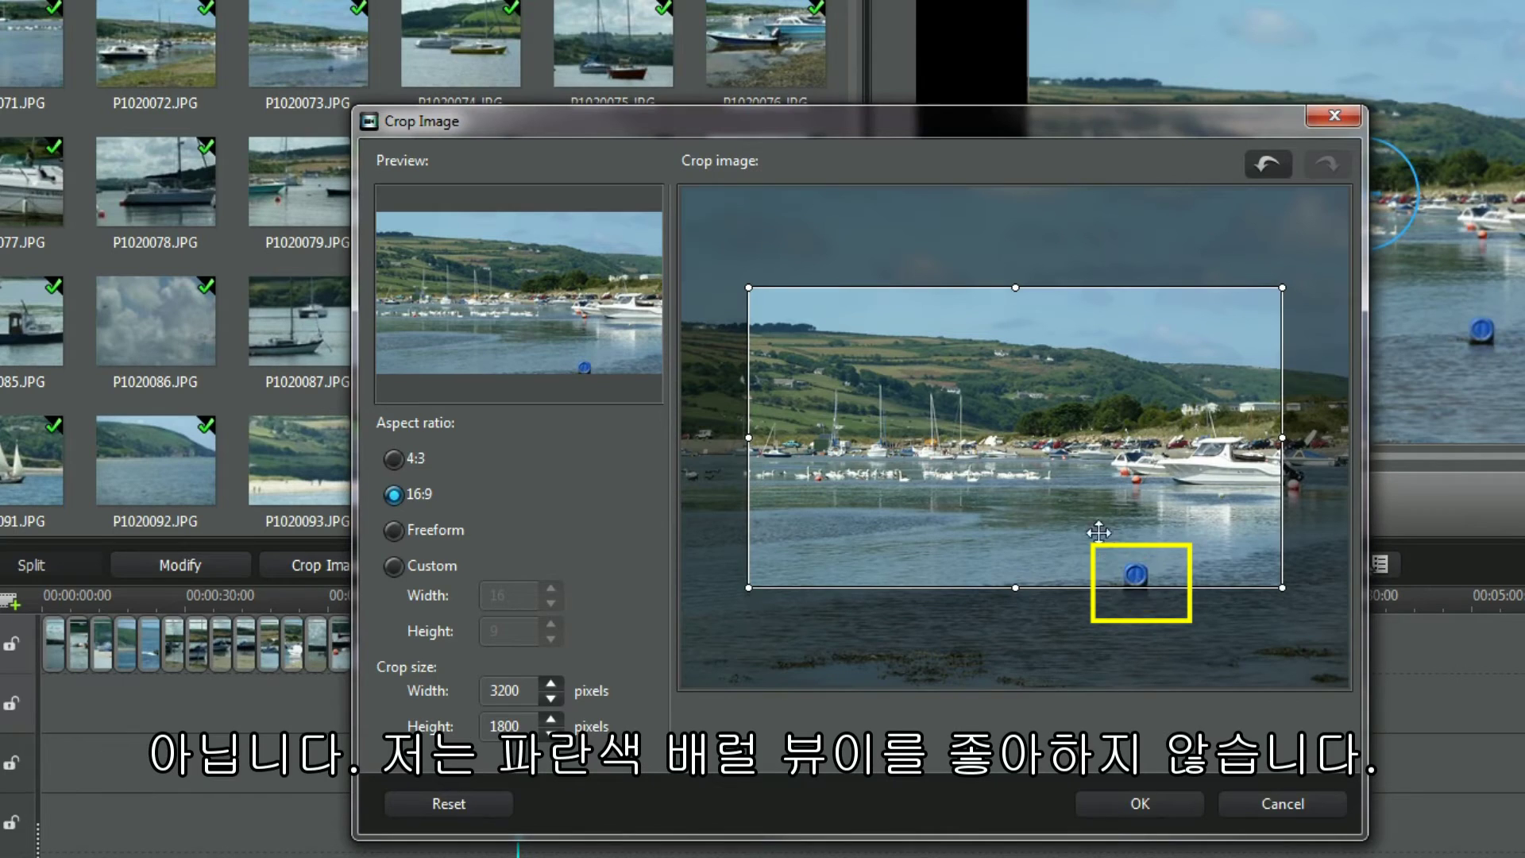
drag(1014, 499, 958, 467)
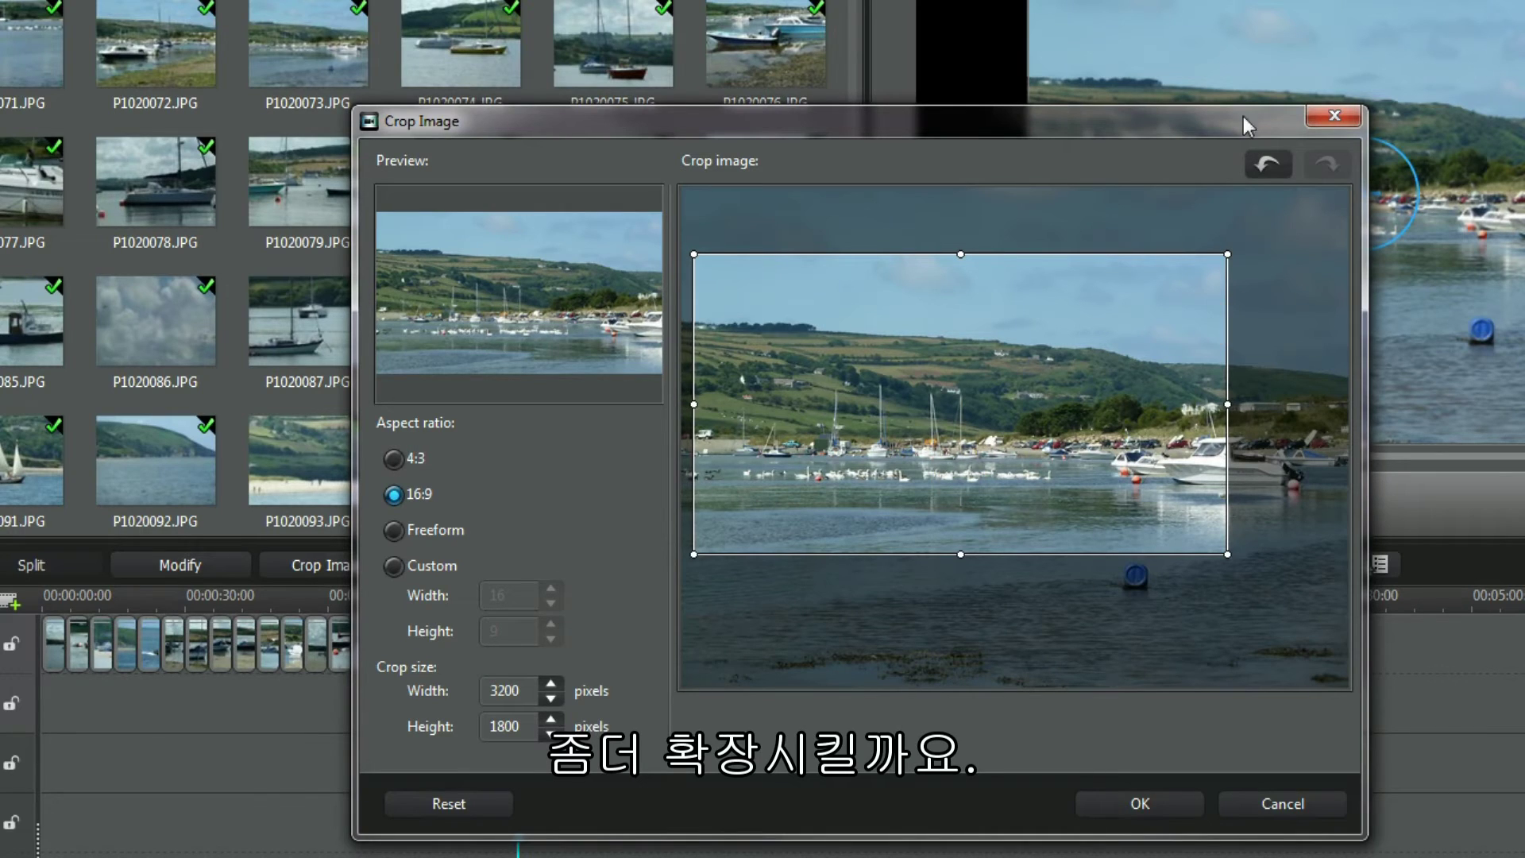
drag(1227, 253, 1311, 238)
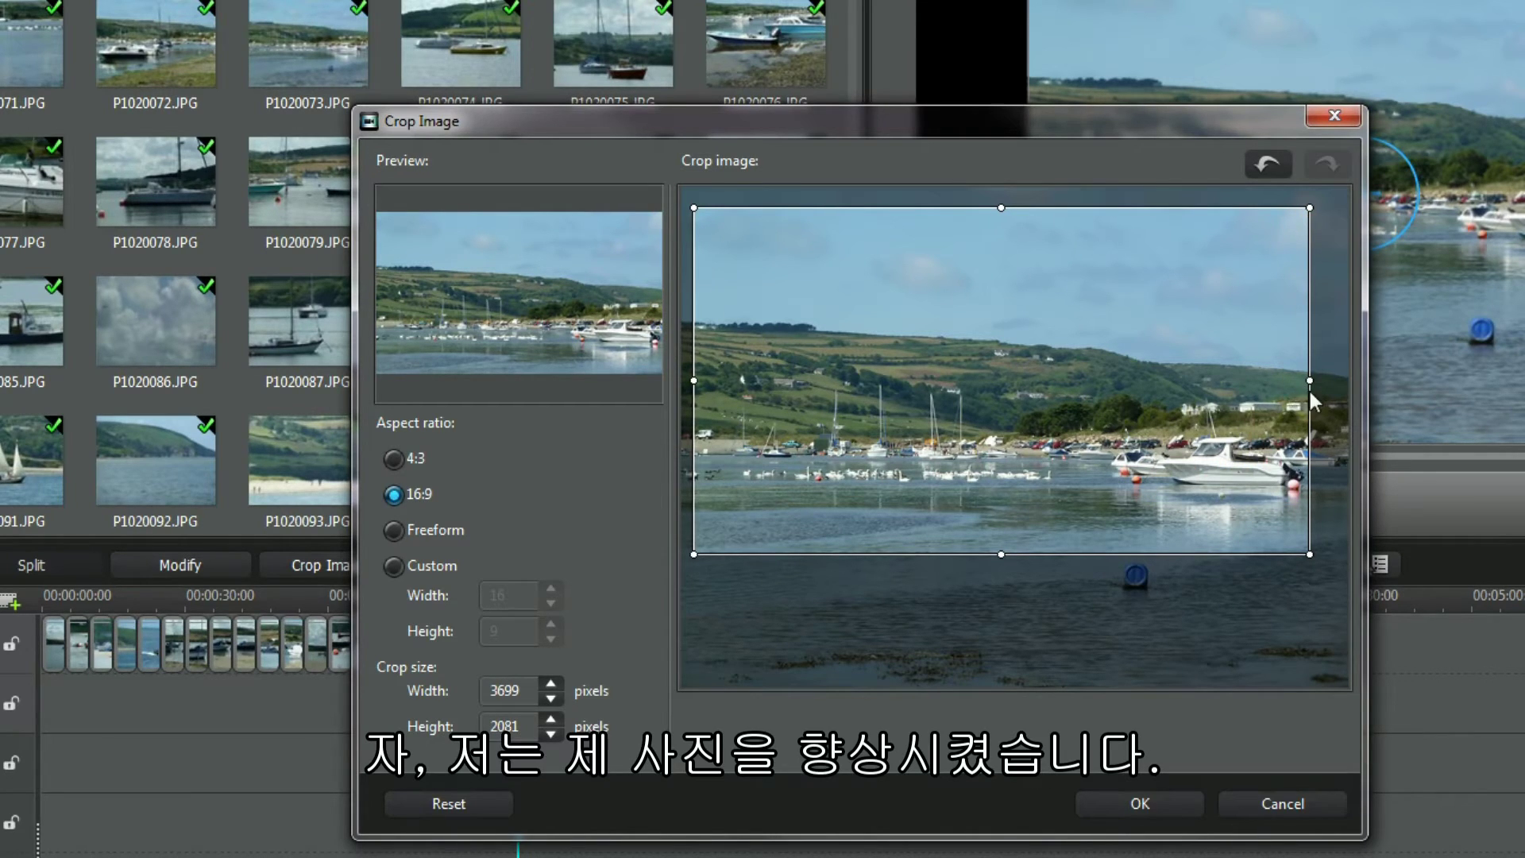
drag(1311, 381, 1323, 381)
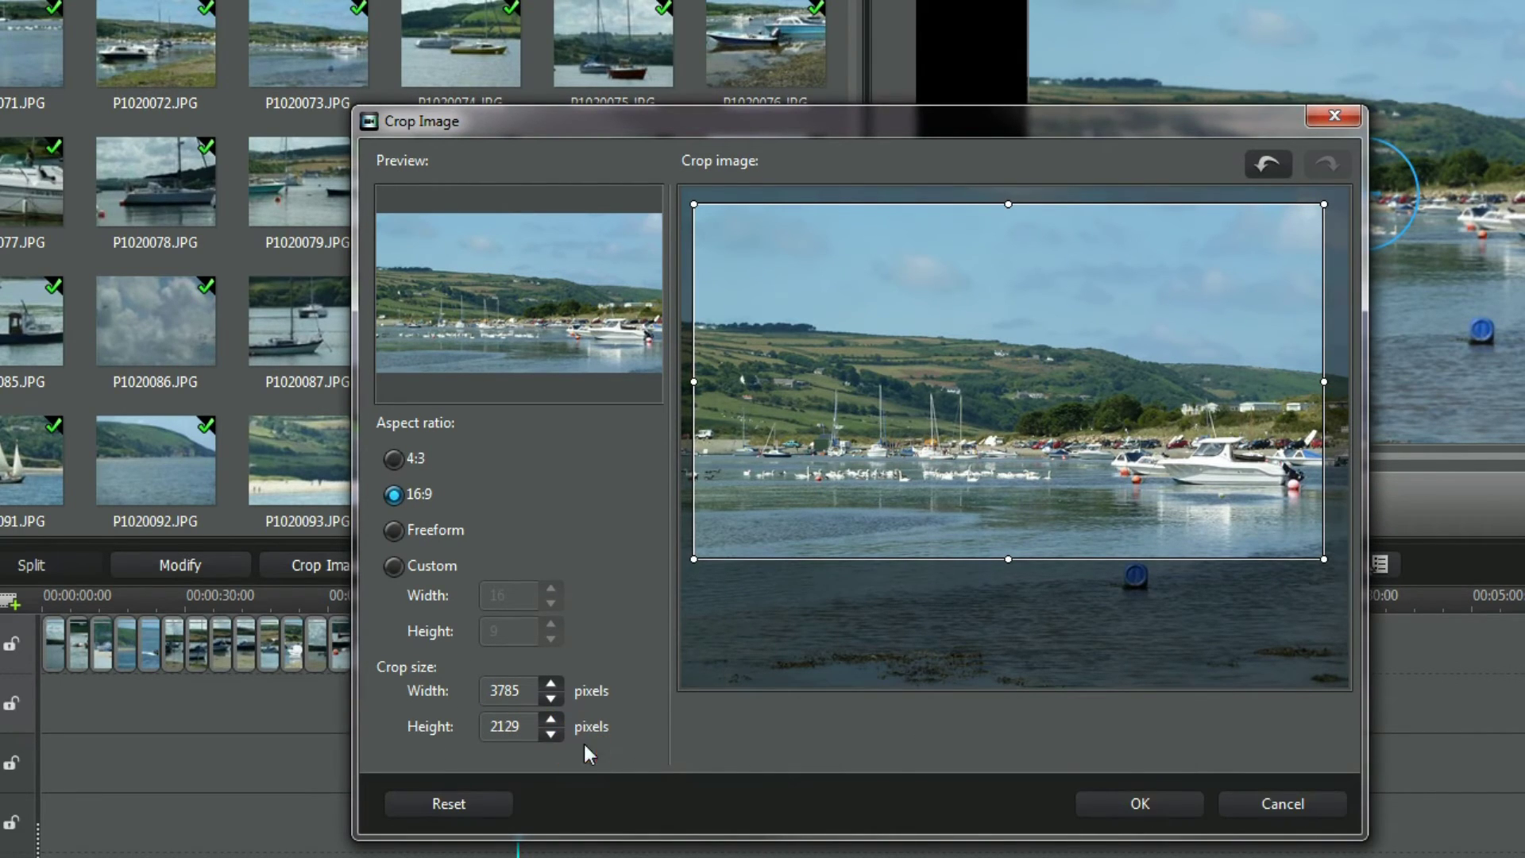
click(1138, 804)
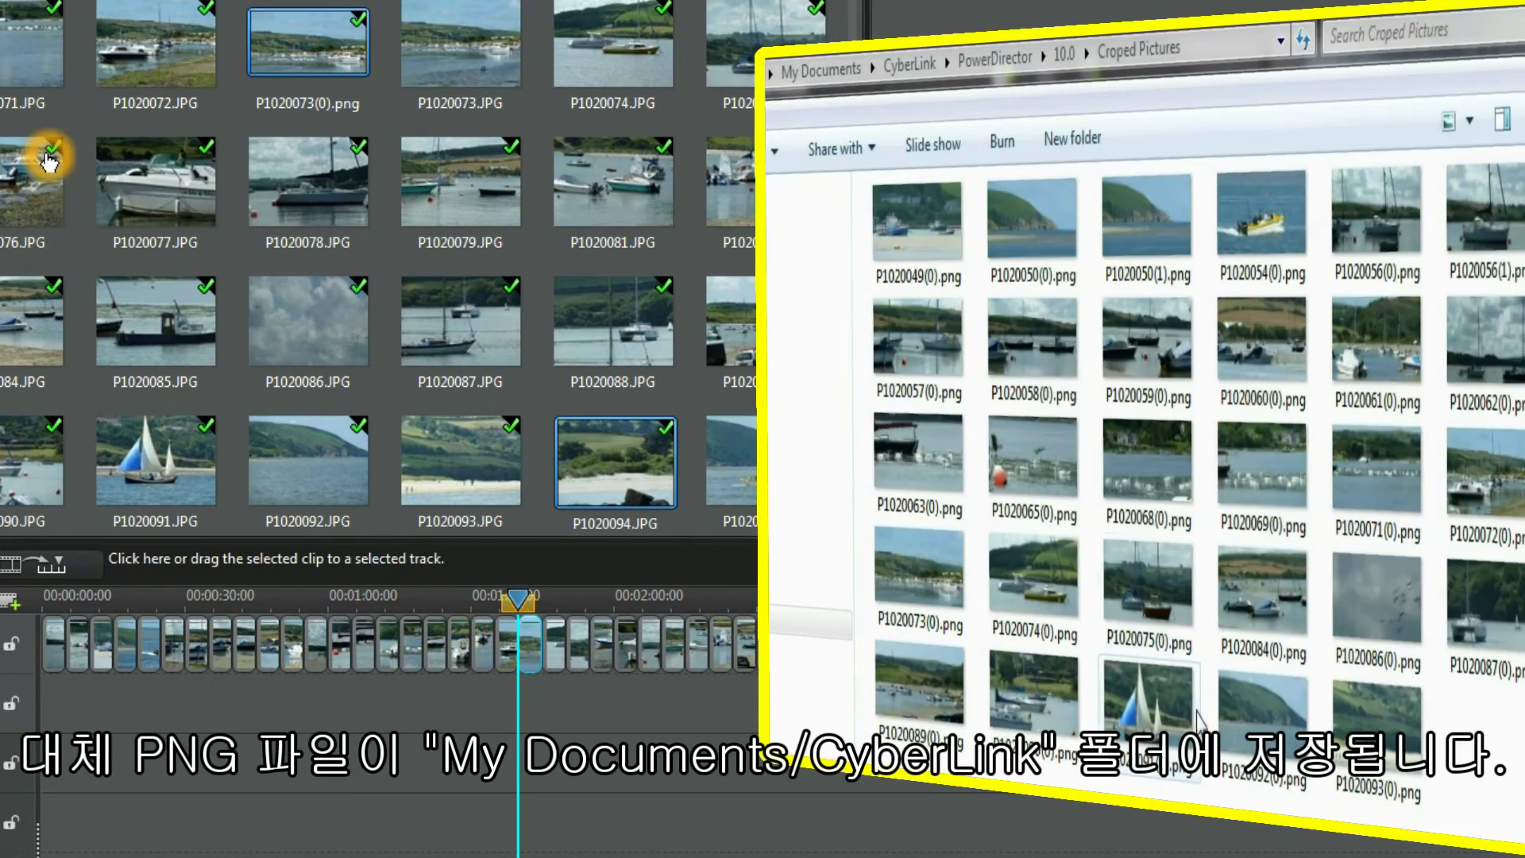
- Check the cropped copies P1020073(0).png and P1020071(0).png in the media library
click(304, 93)
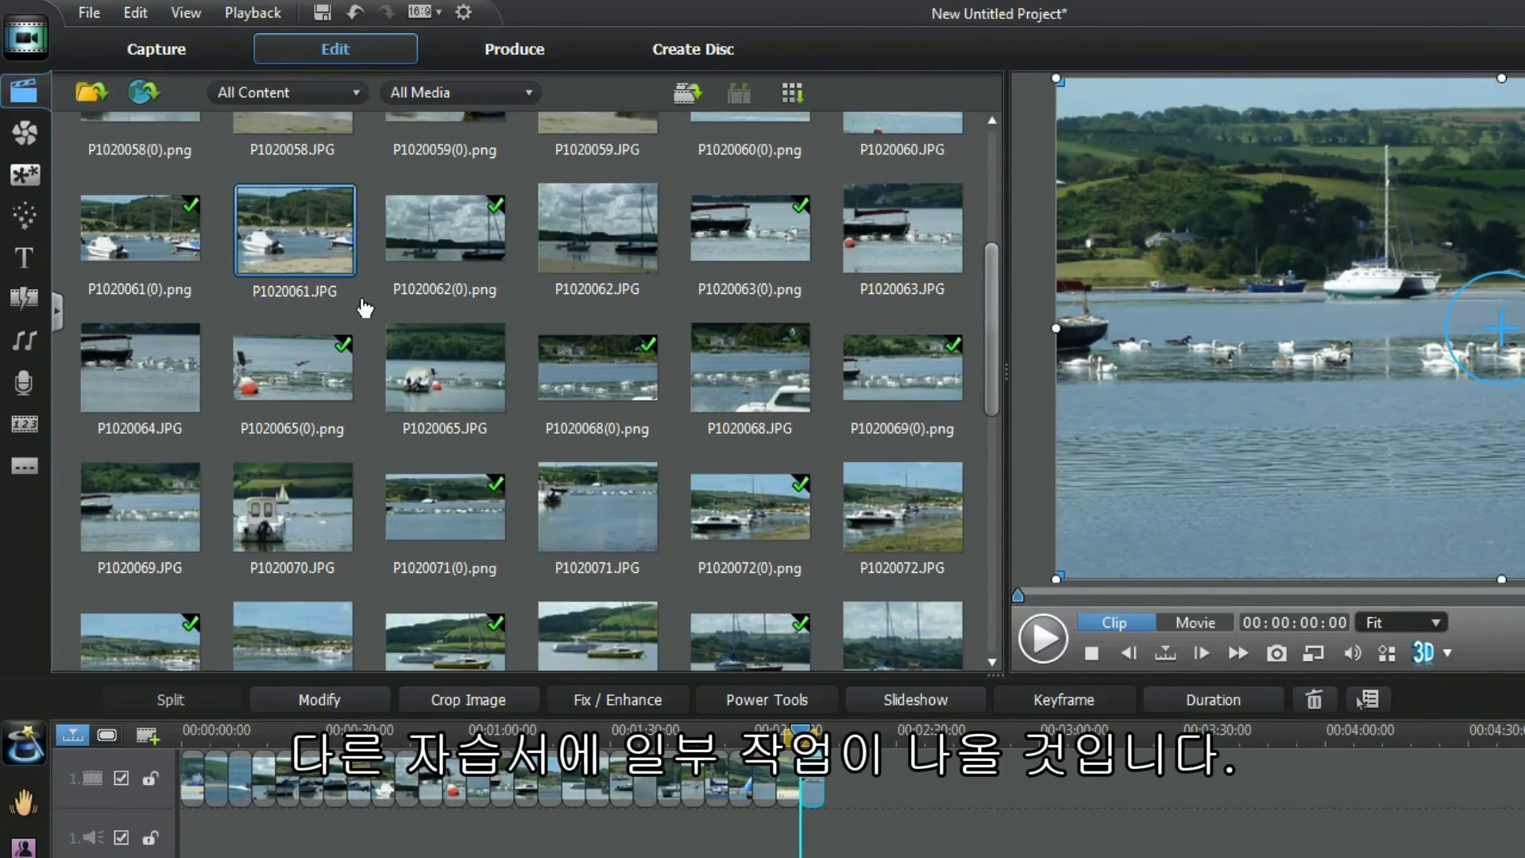
click(405, 547)
click(30, 298)
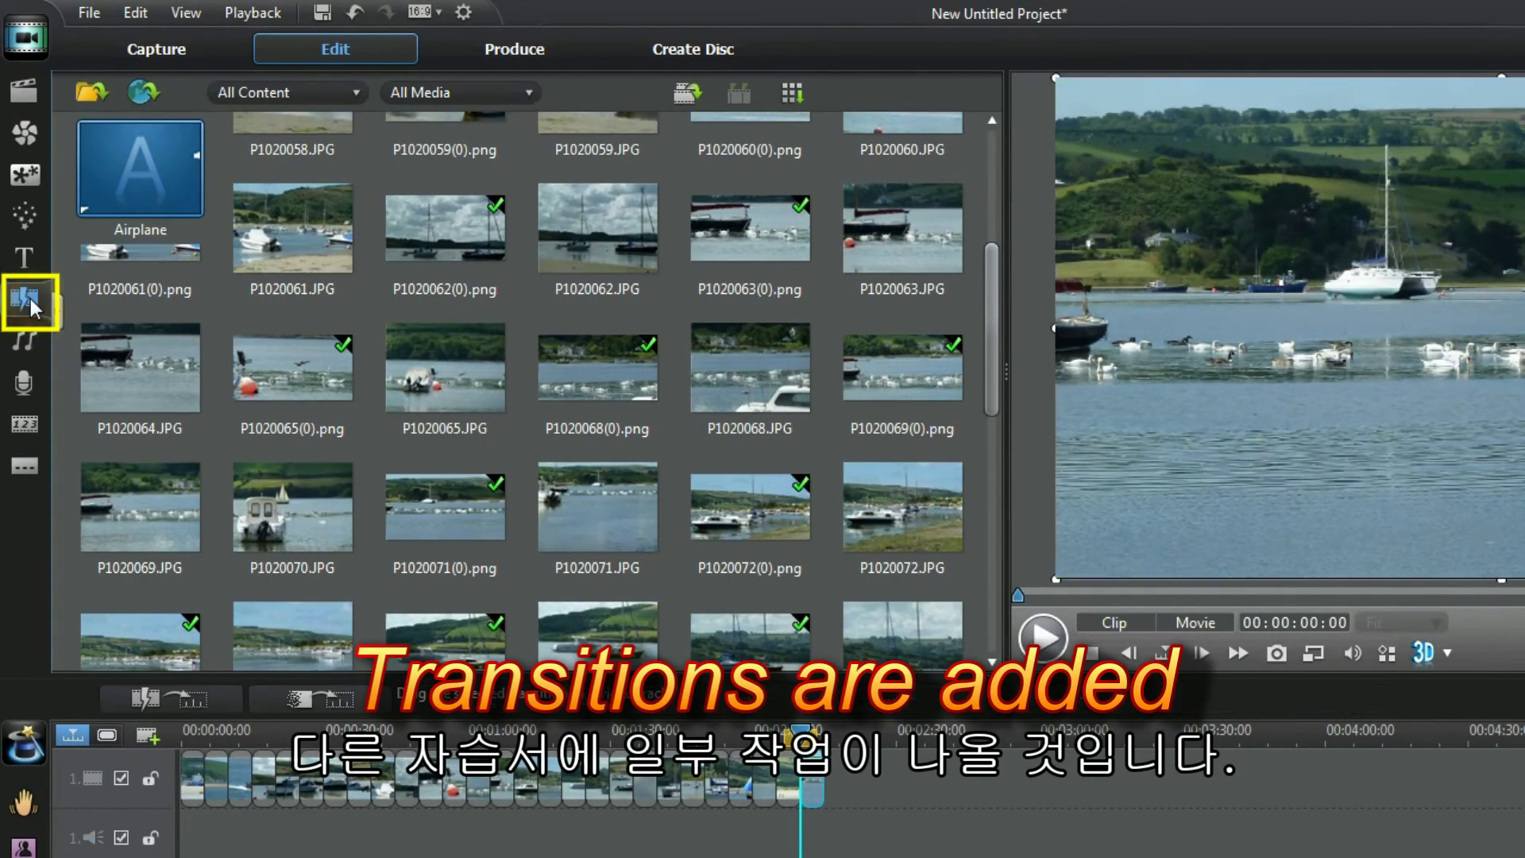
click(996, 179)
drag(996, 178, 996, 197)
scroll(999, 233, down, 1)
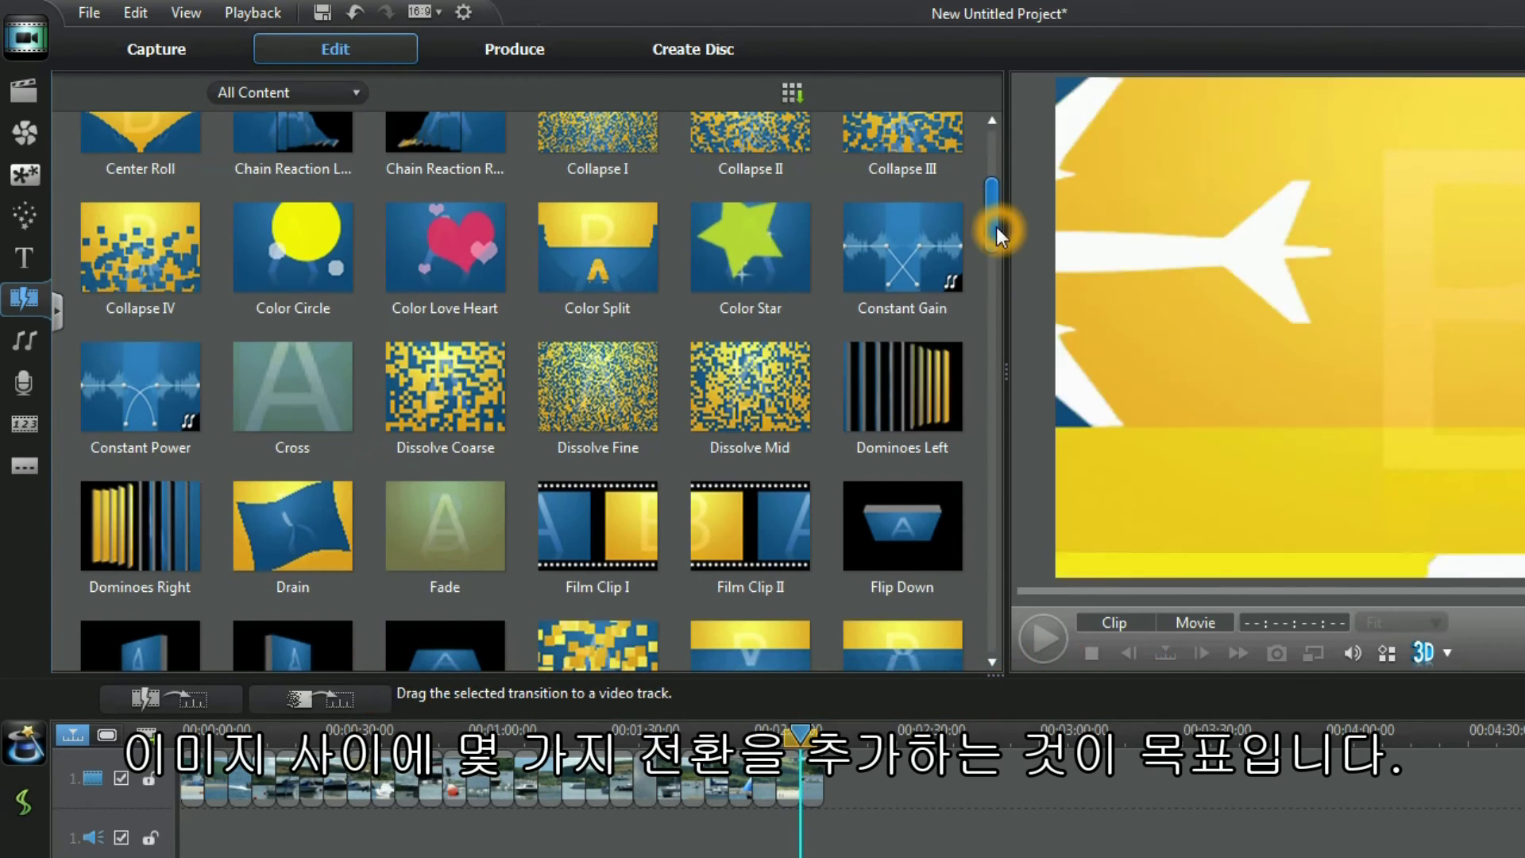
drag(588, 374, 198, 767)
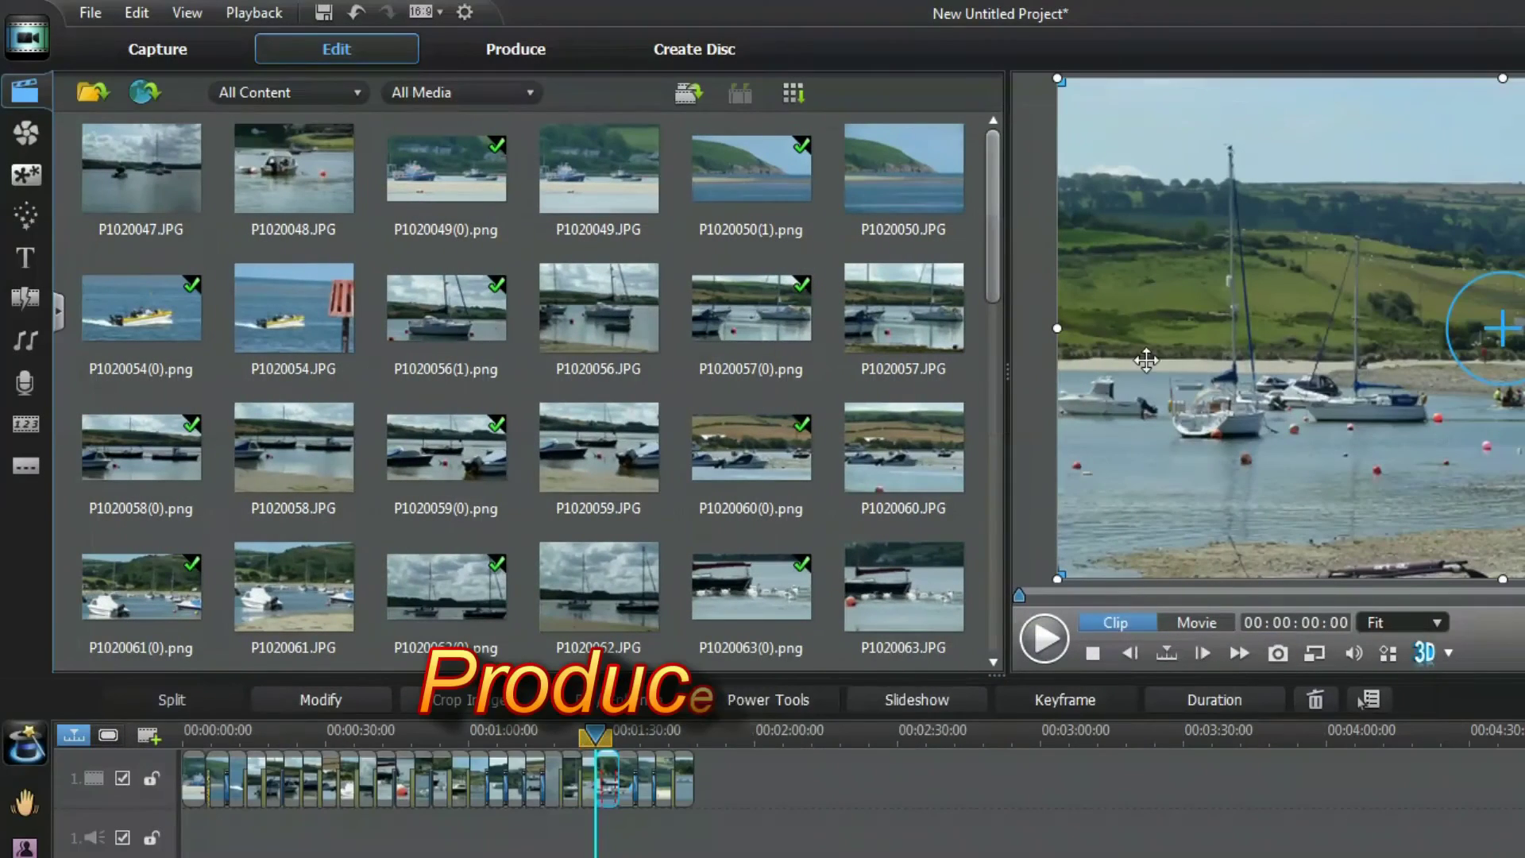
click(531, 52)
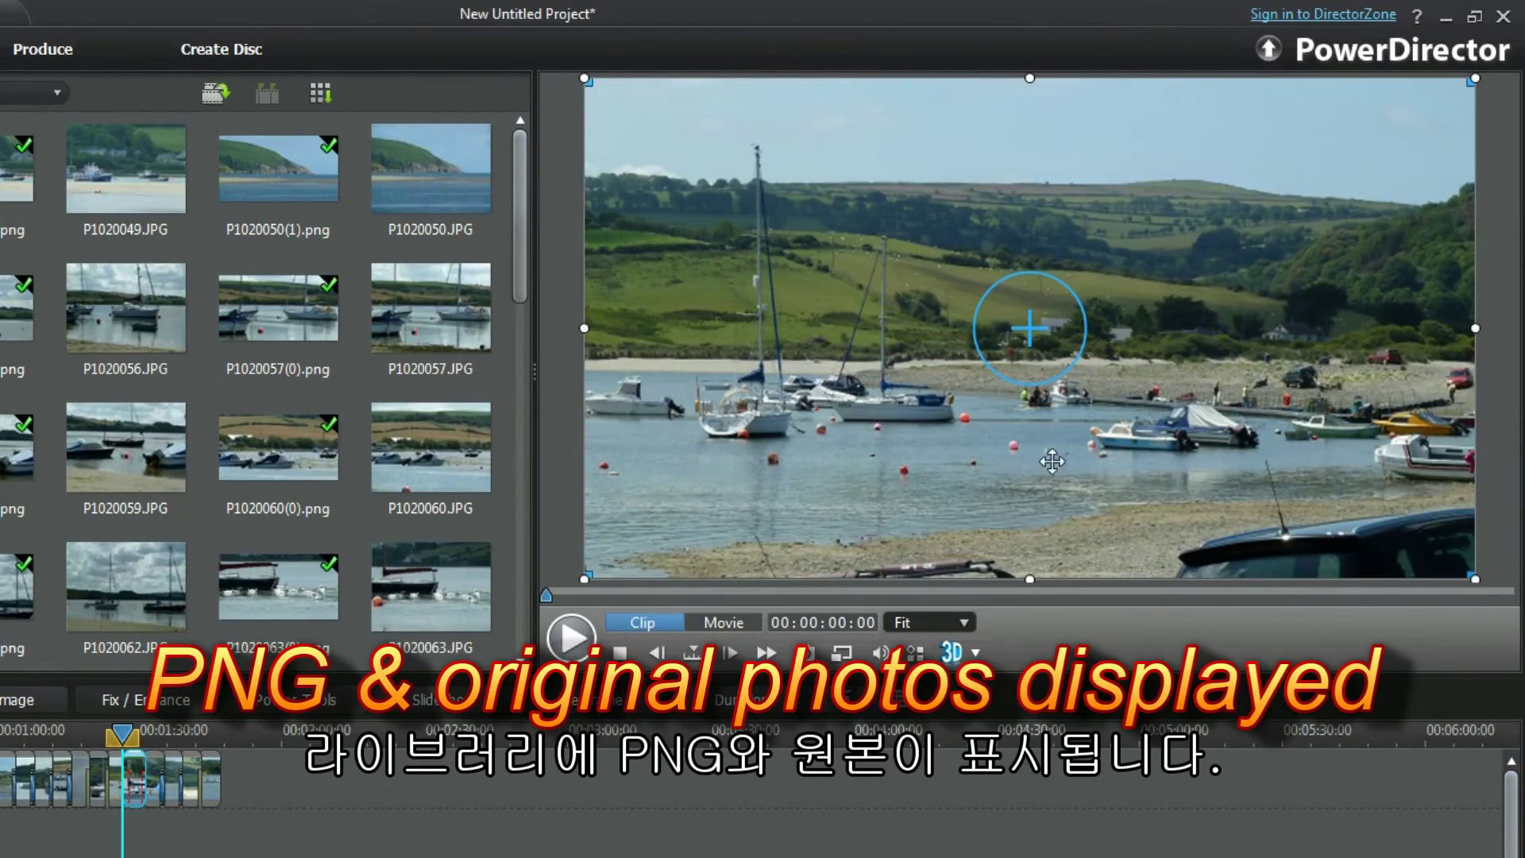
click(811, 339)
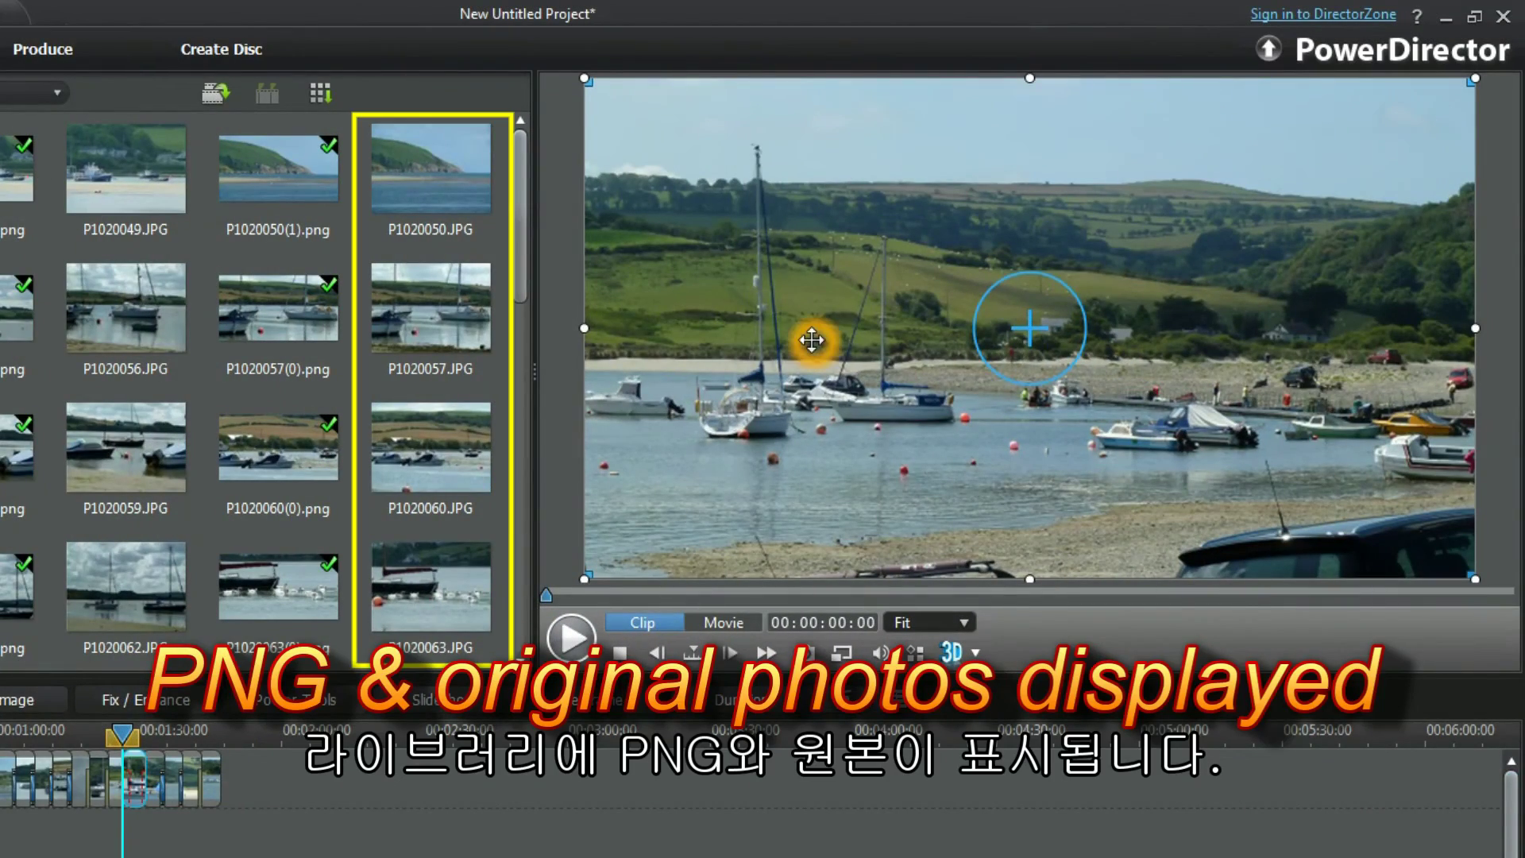
click(229, 785)
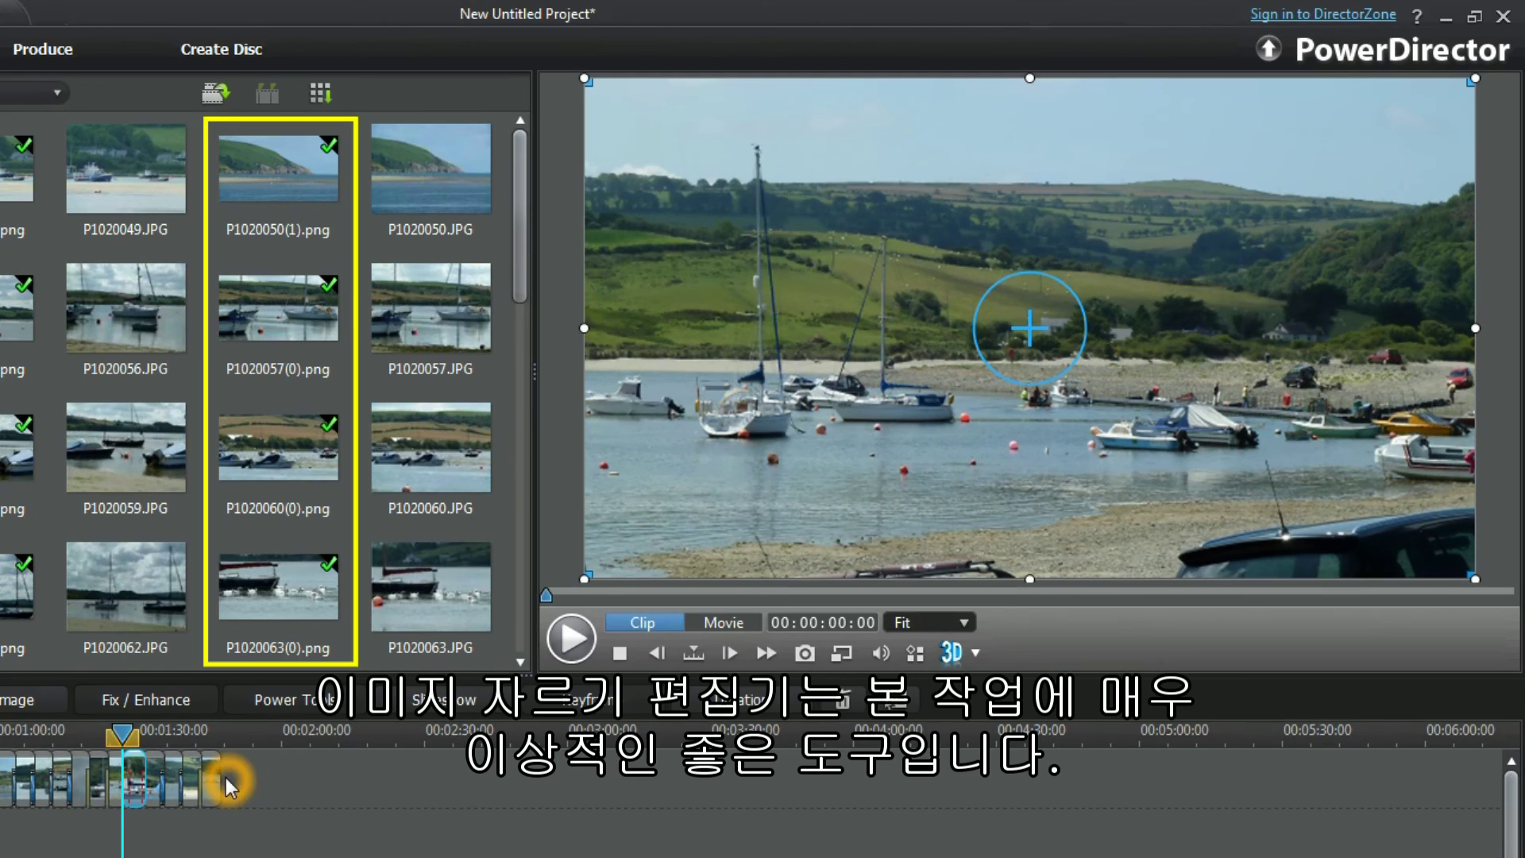
click(235, 463)
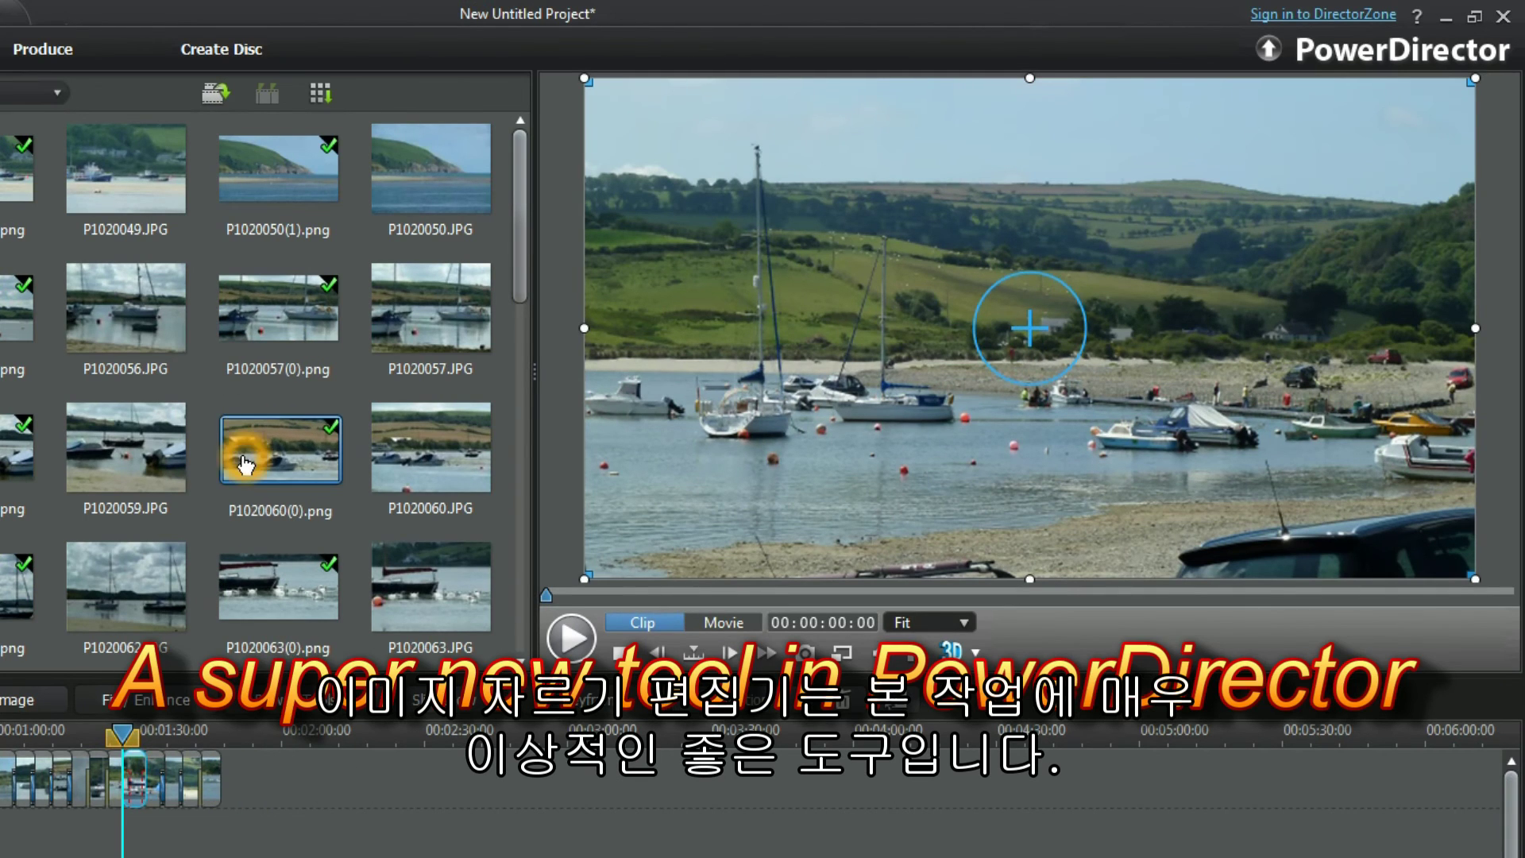
click(645, 527)
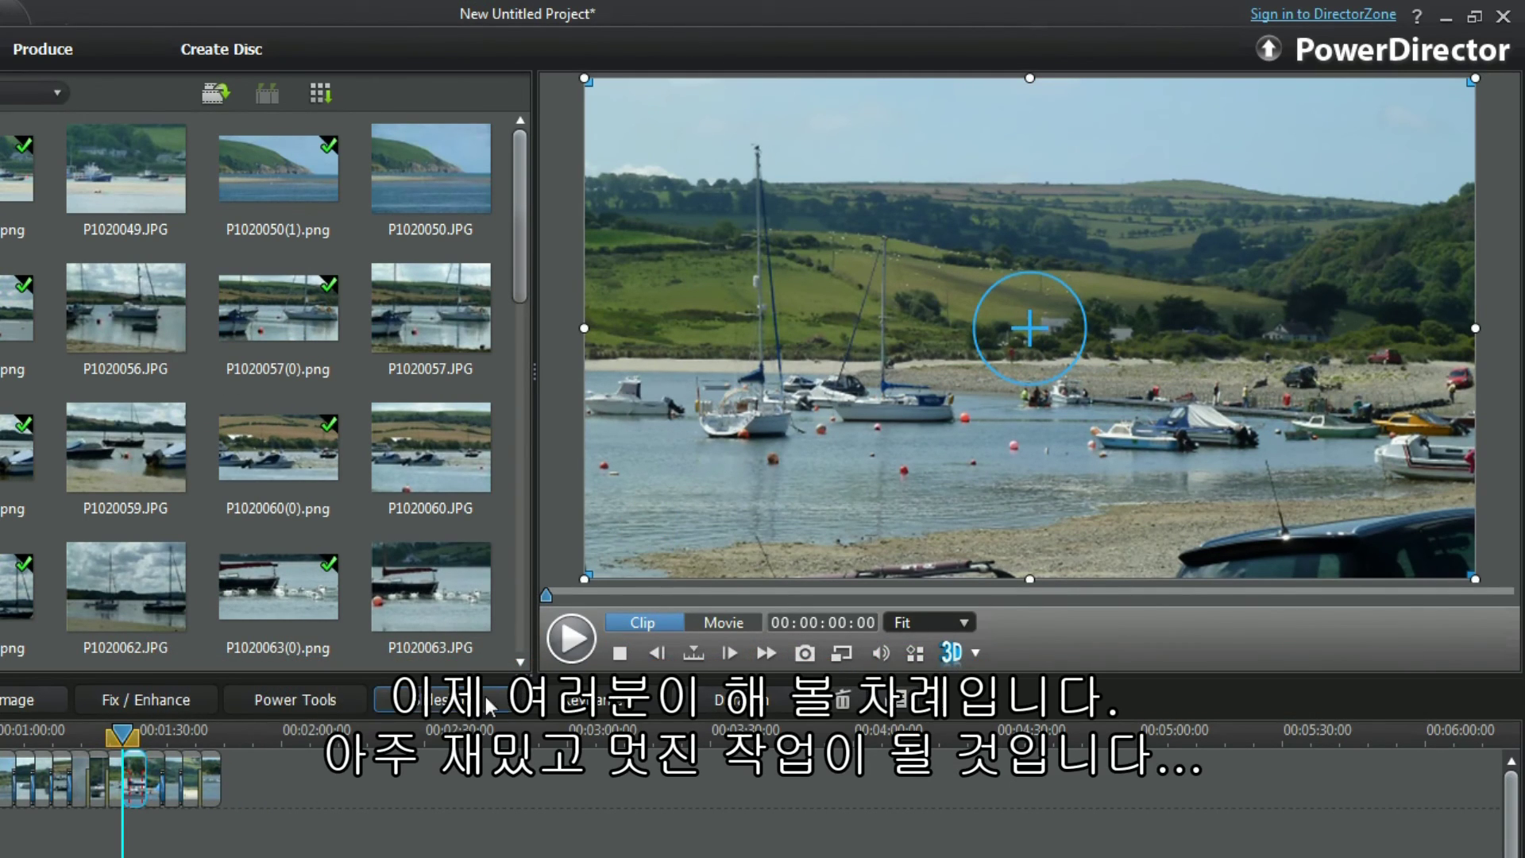